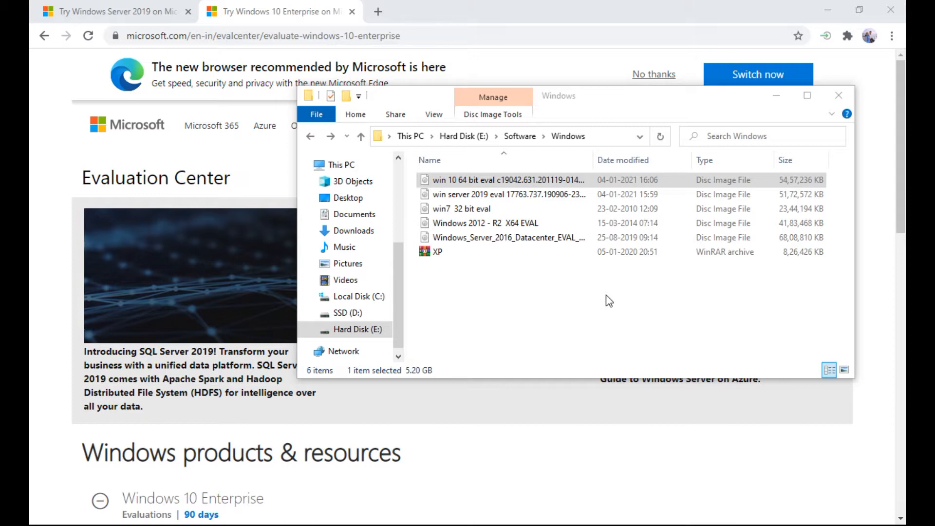
- Scroll the Windows 10 Enterprise evaluation page to the 'Start your evaluation' section
{"action": "left_click", "coordinate": [52, 155]}
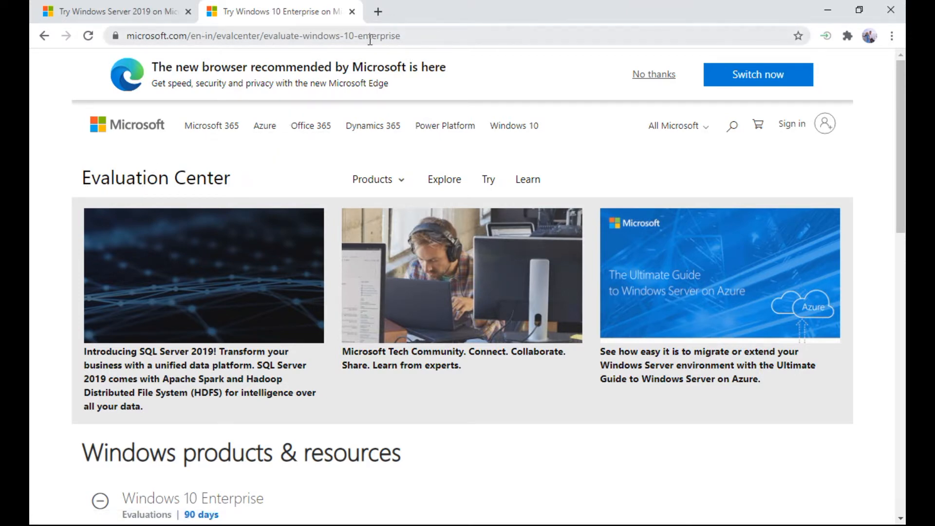
{"action": "scroll", "coordinate": [213, 230], "scroll_direction": "down", "scroll_amount": 4}
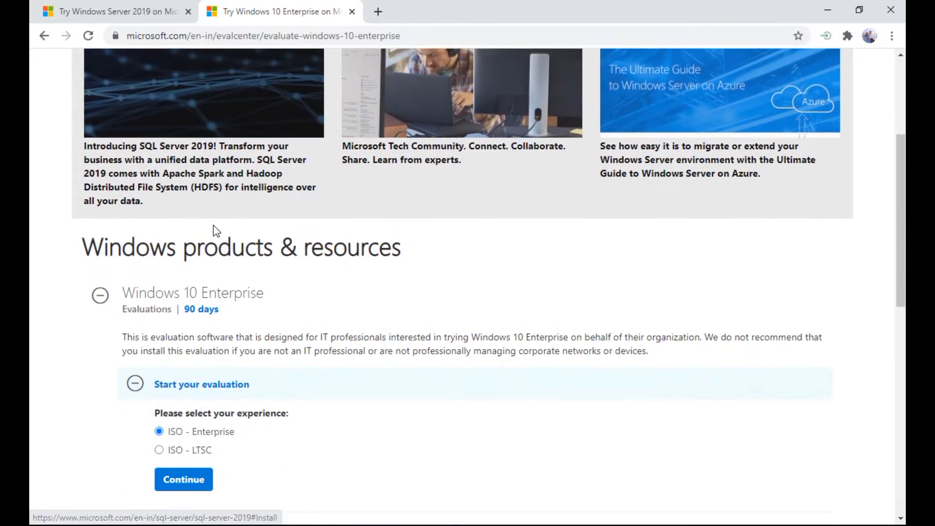
{"action": "scroll", "coordinate": [214, 230], "scroll_direction": "down", "scroll_amount": 1}
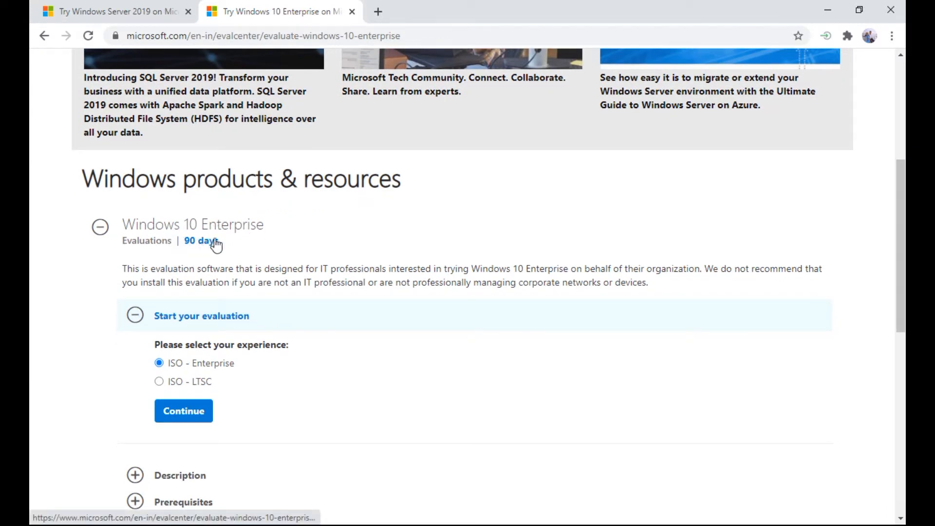
{"action": "scroll", "coordinate": [272, 387], "scroll_direction": "down", "scroll_amount": 1}
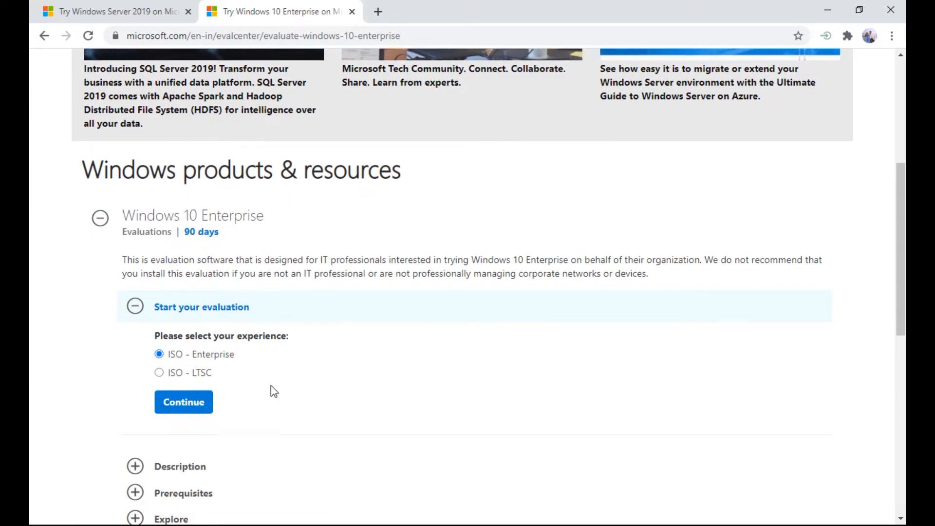
{"action": "scroll", "coordinate": [271, 388], "scroll_direction": "down", "scroll_amount": 5}
{"action": "scroll", "coordinate": [272, 390], "scroll_direction": "up", "scroll_amount": 3}
{"action": "scroll", "coordinate": [271, 389], "scroll_direction": "down", "scroll_amount": 3}
{"action": "scroll", "coordinate": [272, 390], "scroll_direction": "up", "scroll_amount": 5}
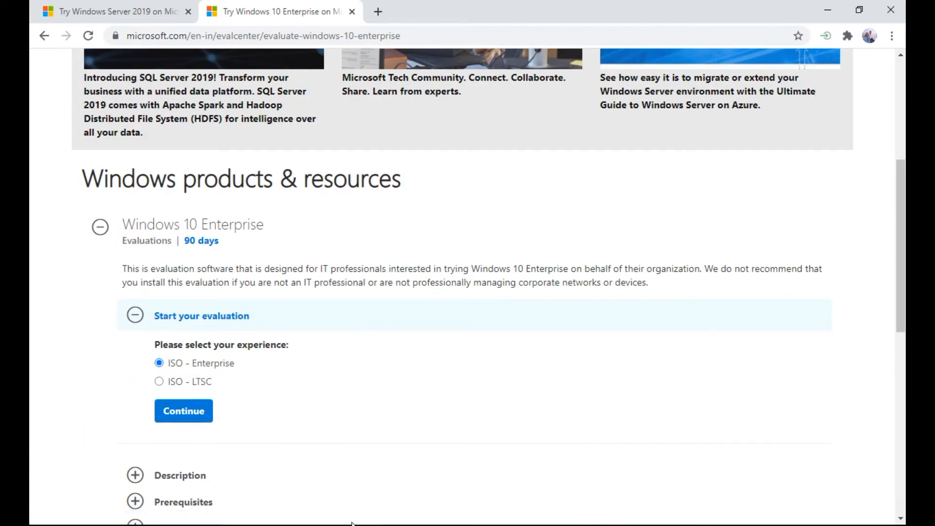
- Switch from Chrome to the VMware Workstation window with Alt+Tab
{"action": "key", "text": "alt+Tab"}
{"action": "key", "text": "alt+Tab"}
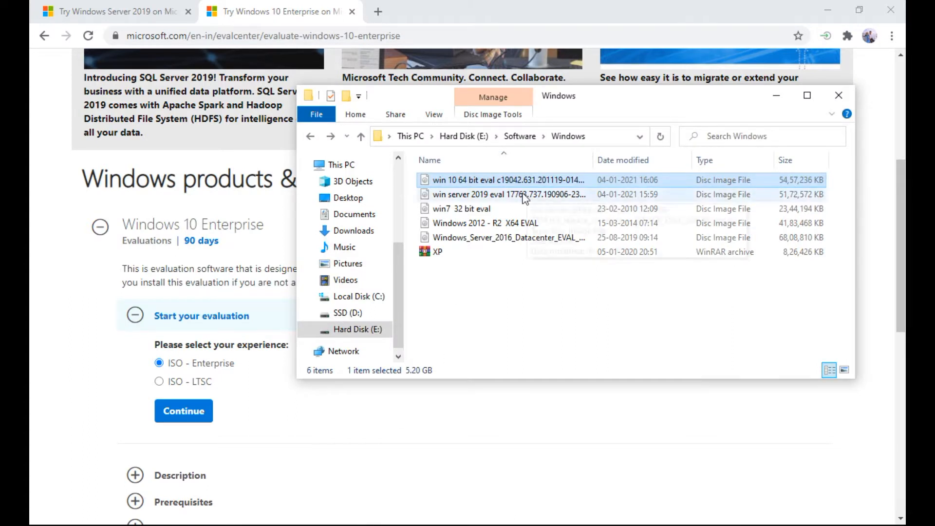
{"action": "mouse_move", "coordinate": [543, 184]}
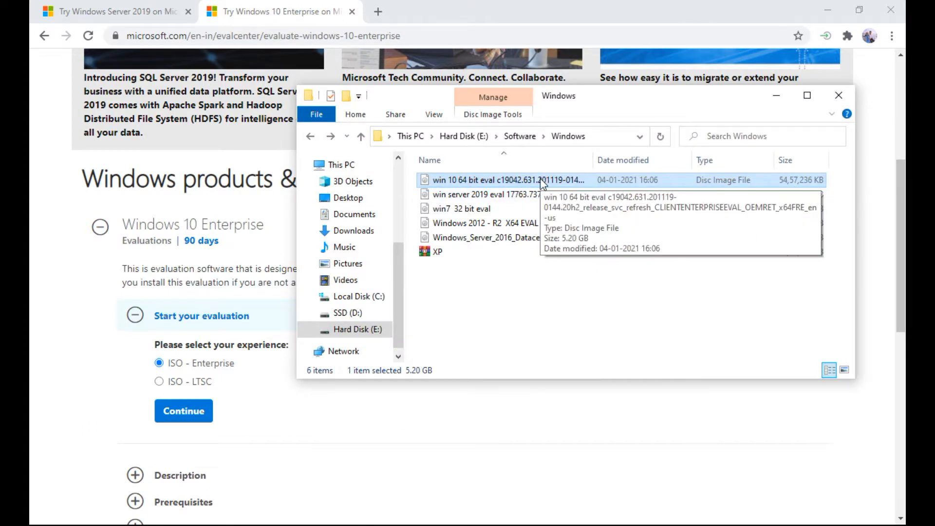
{"action": "key", "text": "alt+Tab"}
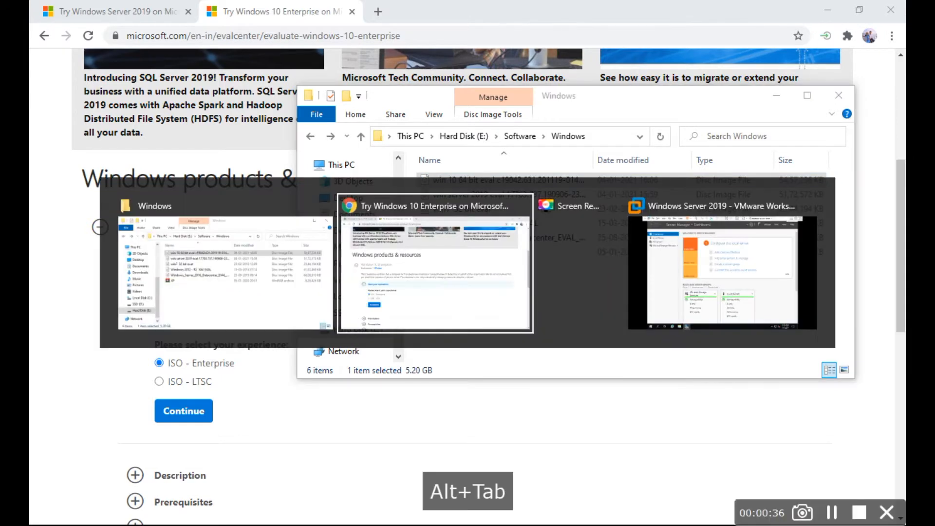
{"action": "key", "text": "alt+Tab"}
{"action": "key", "text": "alt+Tab"}
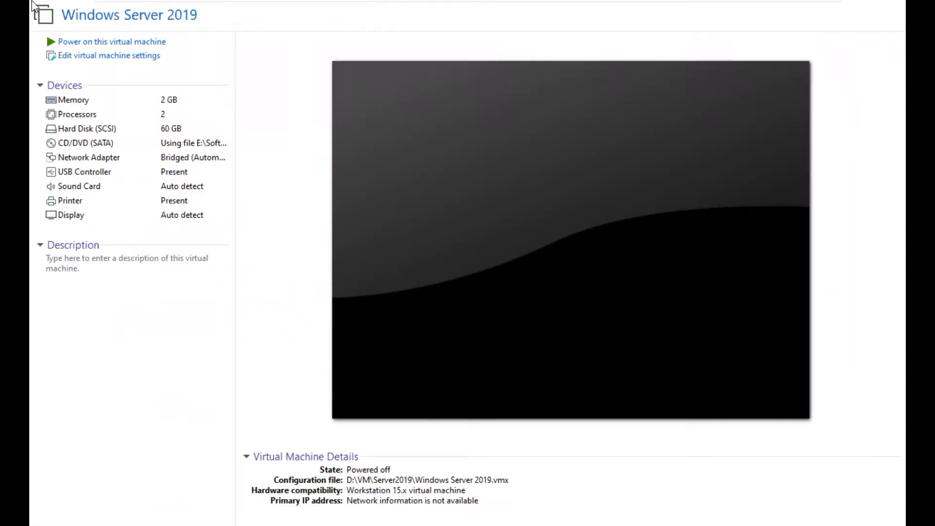
- Begin a Typical new virtual machine that installs from the win 10 64-bit eval ISO
{"action": "mouse_move", "coordinate": [326, 6]}
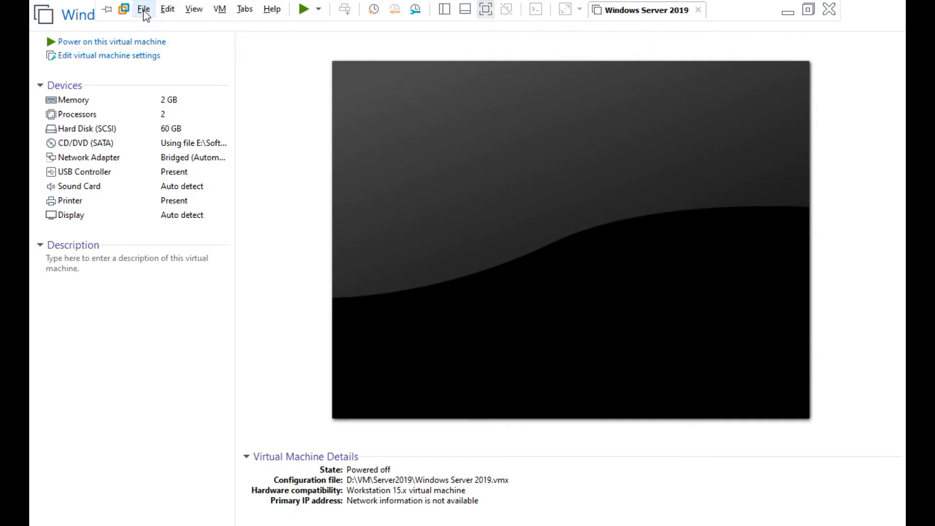
{"action": "left_click", "coordinate": [145, 15]}
{"action": "left_click", "coordinate": [152, 30]}
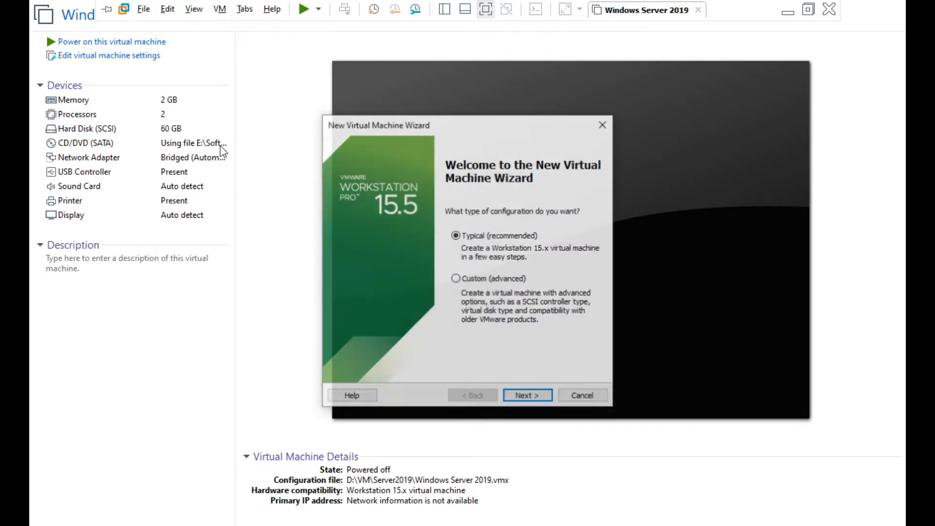
{"action": "left_click", "coordinate": [538, 402]}
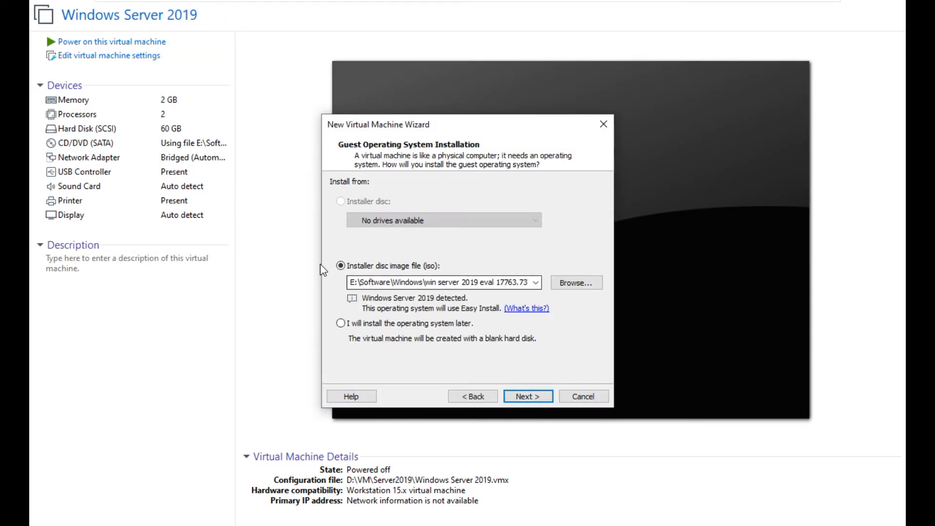
{"action": "left_click", "coordinate": [570, 283]}
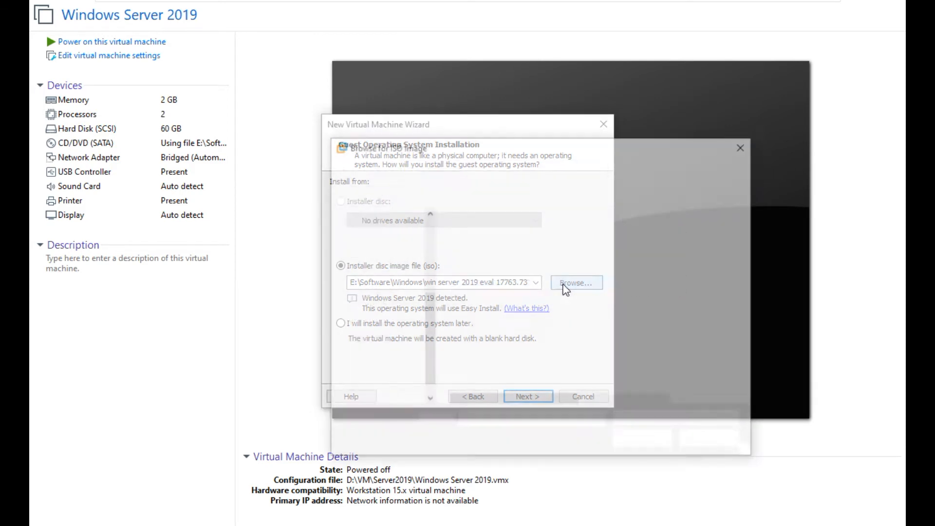
{"action": "double_click", "coordinate": [533, 236]}
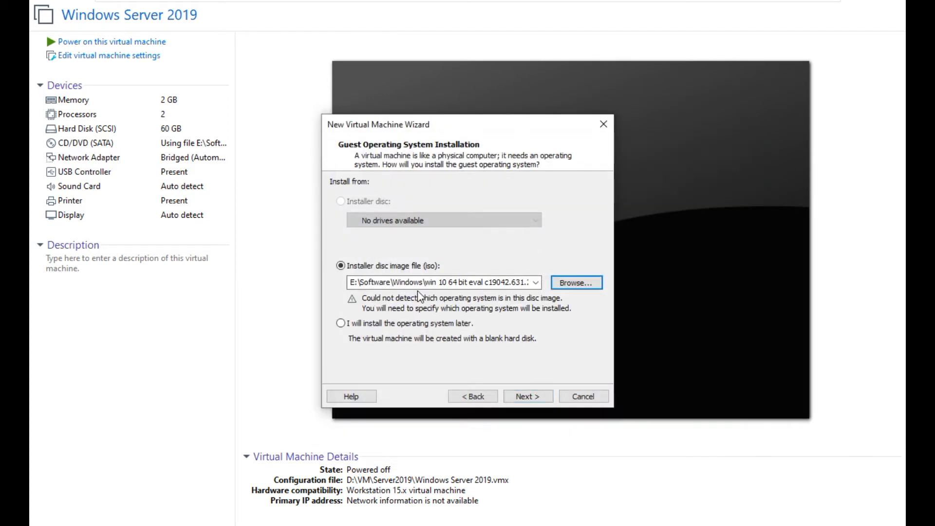
{"action": "left_click", "coordinate": [530, 397]}
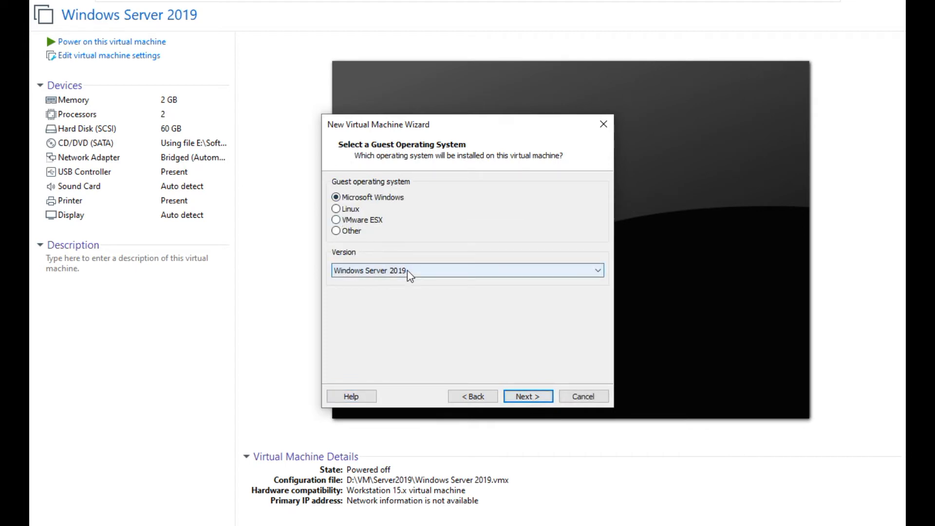
- Pick Windows 10 x64 as the guest version and continue to naming
{"action": "left_click", "coordinate": [409, 275]}
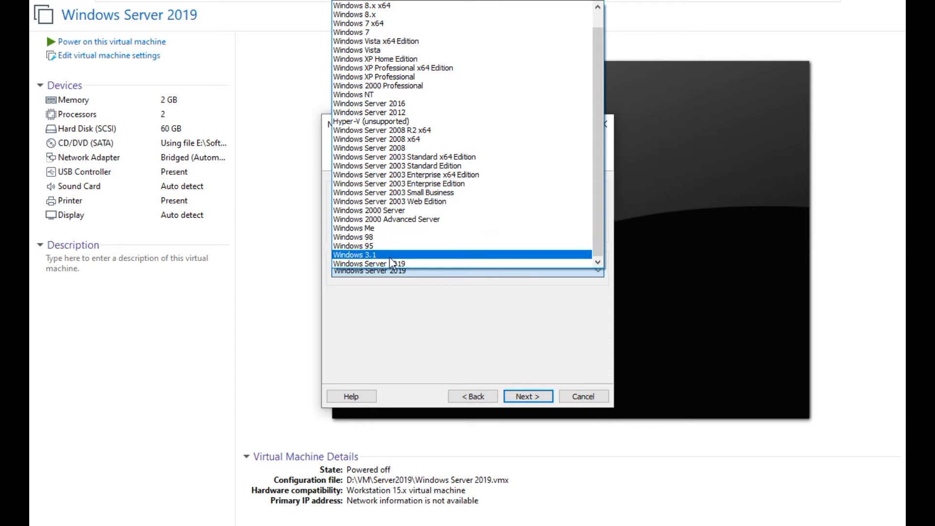
{"action": "scroll", "coordinate": [392, 261], "scroll_direction": "up", "scroll_amount": 1}
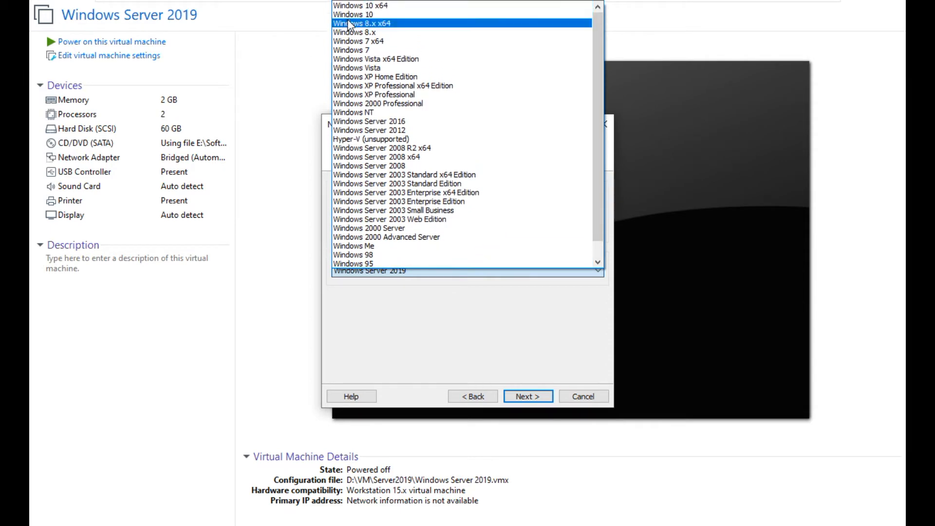
{"action": "left_click", "coordinate": [352, 6]}
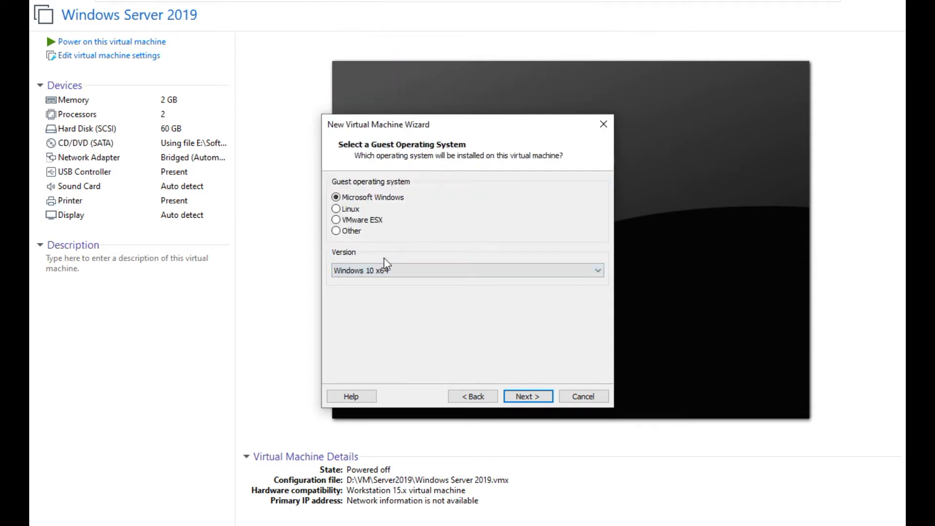
{"action": "left_click", "coordinate": [523, 397]}
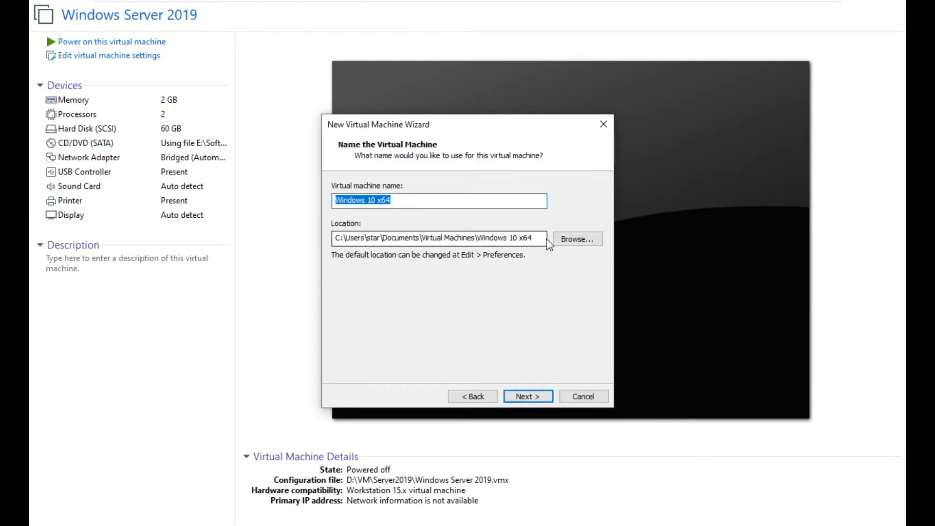
- Store the new virtual machine in the D:\VM\win10 folder
{"action": "left_click", "coordinate": [577, 238]}
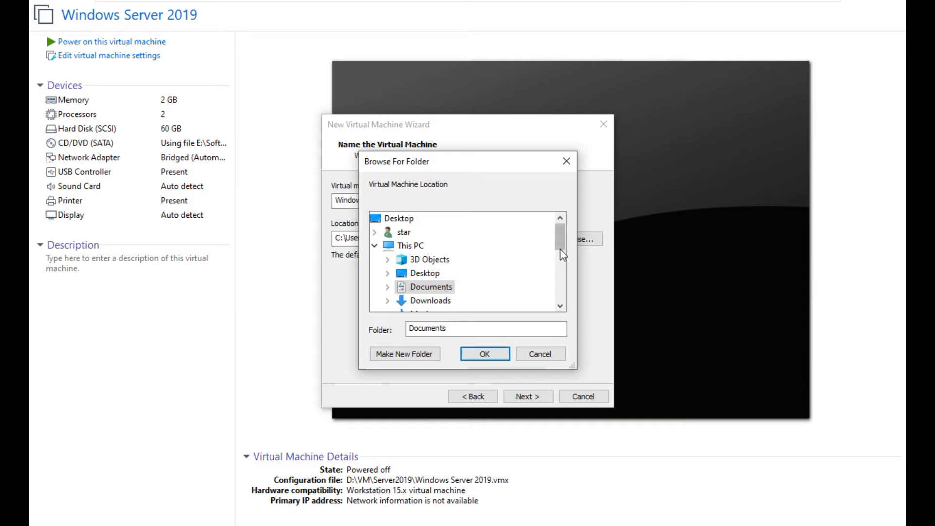
{"action": "left_click_drag", "start_coordinate": [561, 239], "coordinate": [561, 265]}
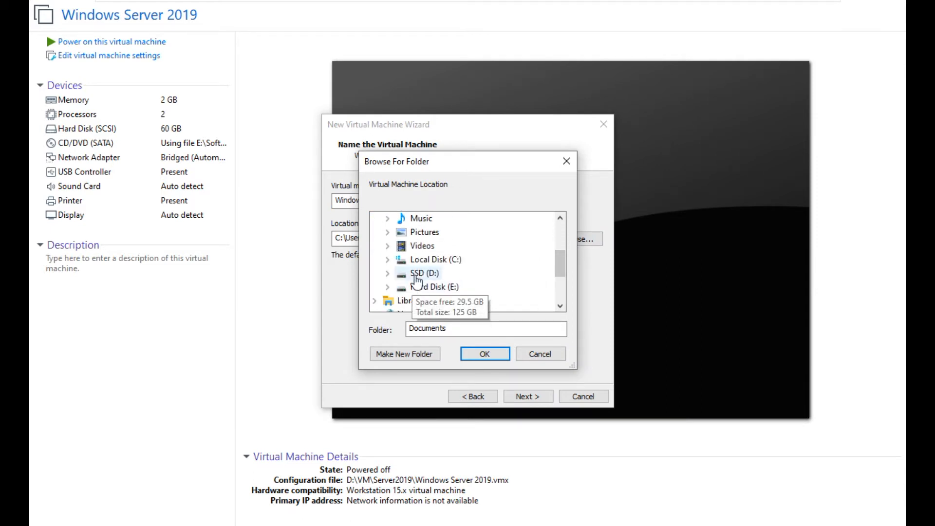
{"action": "left_click", "coordinate": [422, 273]}
{"action": "left_click", "coordinate": [428, 300]}
{"action": "scroll", "coordinate": [486, 273], "scroll_direction": "down", "scroll_amount": 3}
{"action": "left_click", "coordinate": [447, 273]}
{"action": "left_click", "coordinate": [485, 354]}
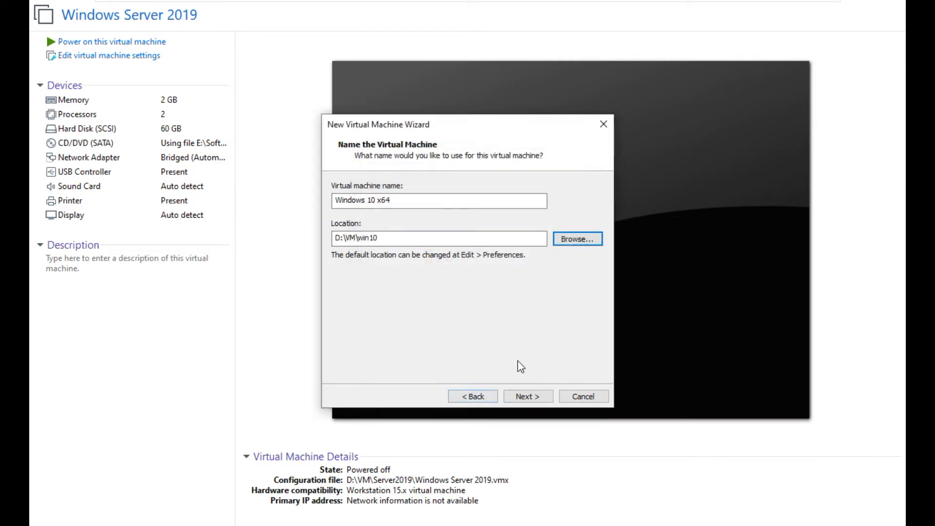
- Keep the 60 GB disk and review the summary: 2048 MB memory, NAT networking
{"action": "left_click", "coordinate": [528, 396]}
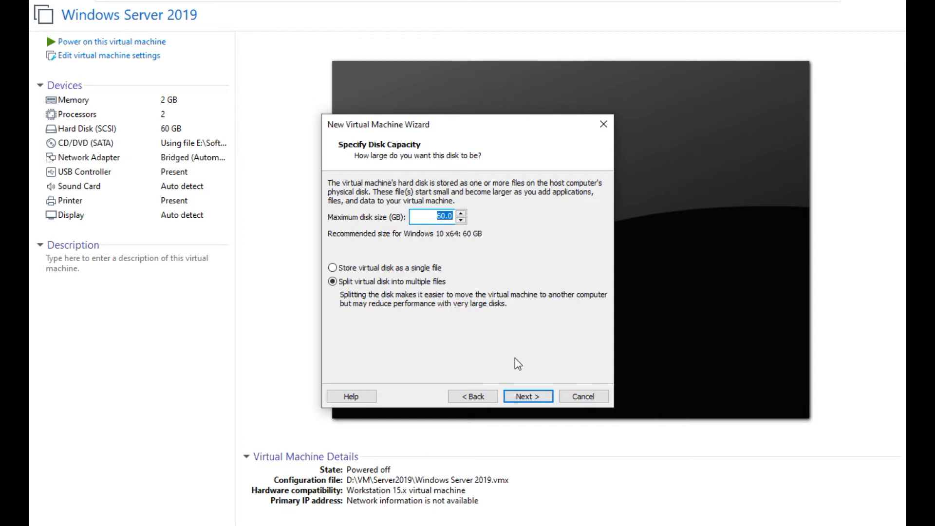
{"action": "left_click", "coordinate": [530, 399]}
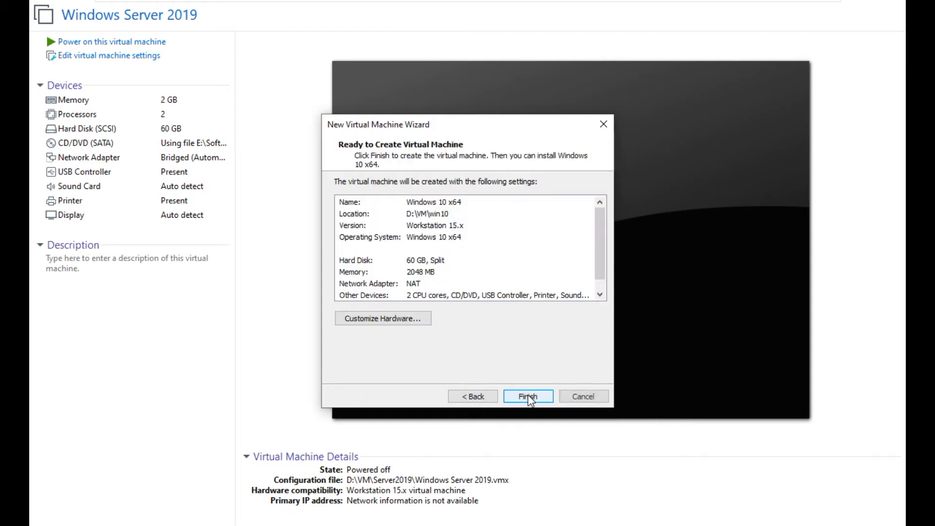
{"action": "scroll", "coordinate": [443, 234], "scroll_direction": "down", "scroll_amount": 1}
{"action": "scroll", "coordinate": [451, 248], "scroll_direction": "up", "scroll_amount": 1}
- Finish the wizard, then switch the VM's Network Adapter from NAT to Bridged
{"action": "left_click", "coordinate": [528, 397]}
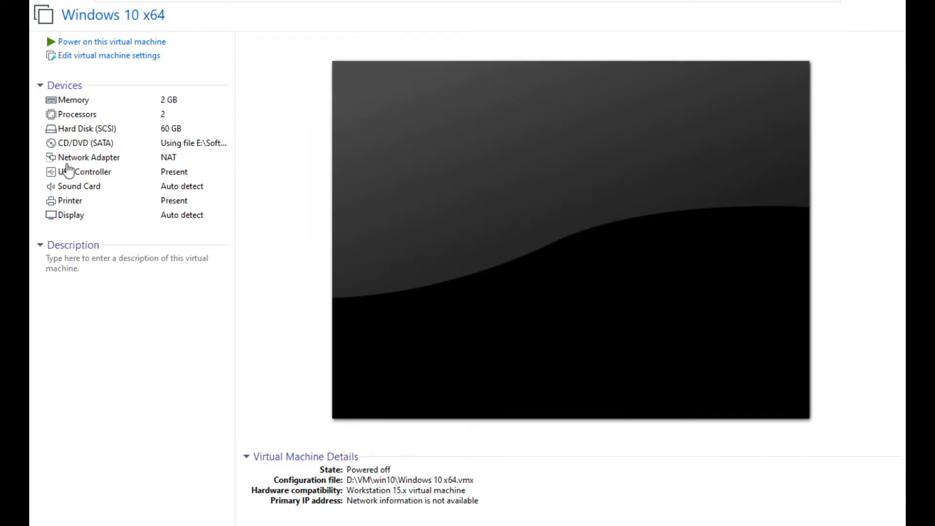
{"action": "left_click", "coordinate": [93, 158]}
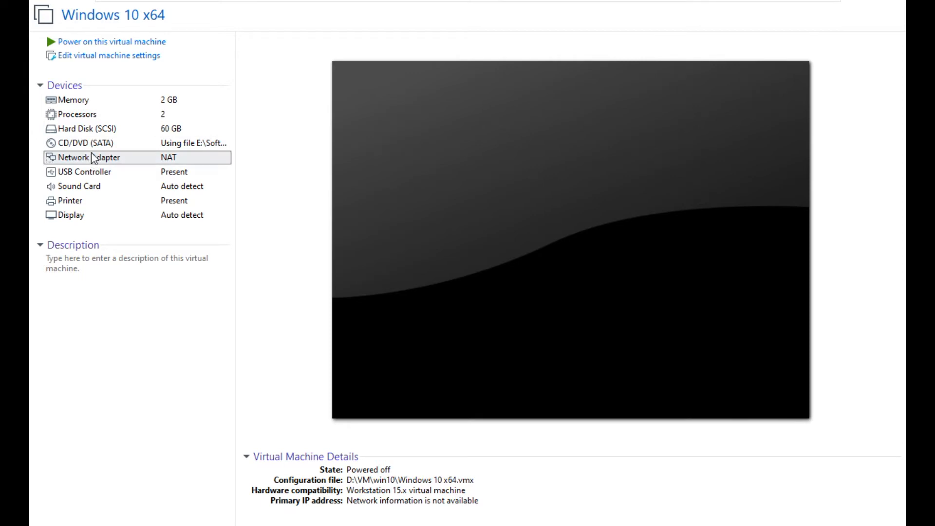
{"action": "left_click", "coordinate": [96, 56]}
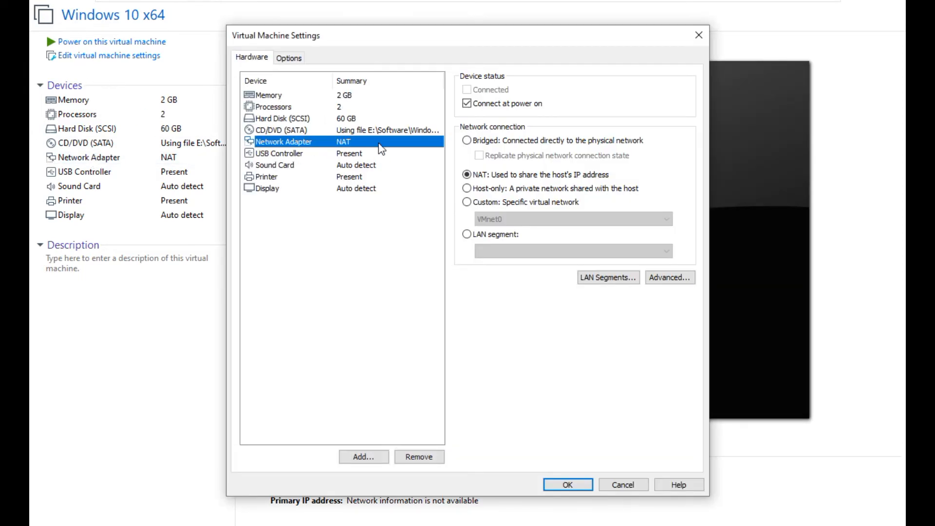
{"action": "left_click", "coordinate": [494, 142]}
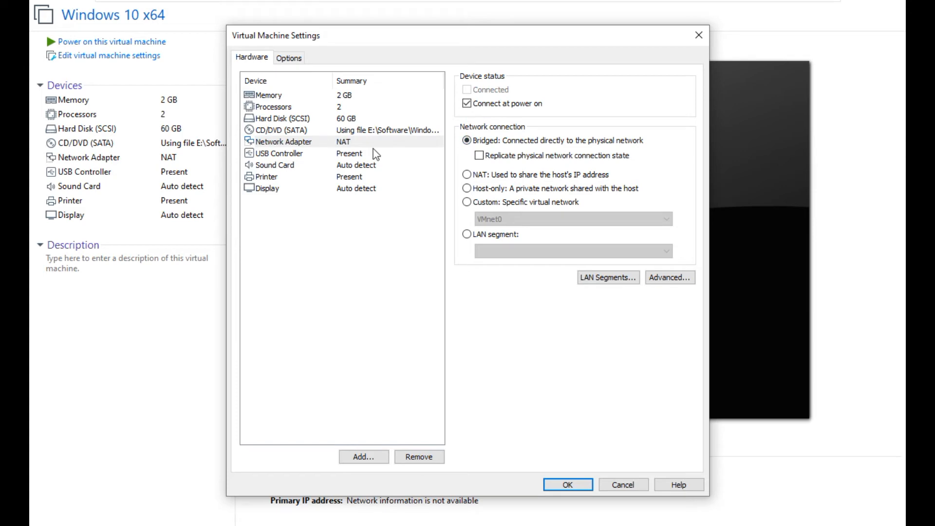
{"action": "left_click", "coordinate": [566, 485]}
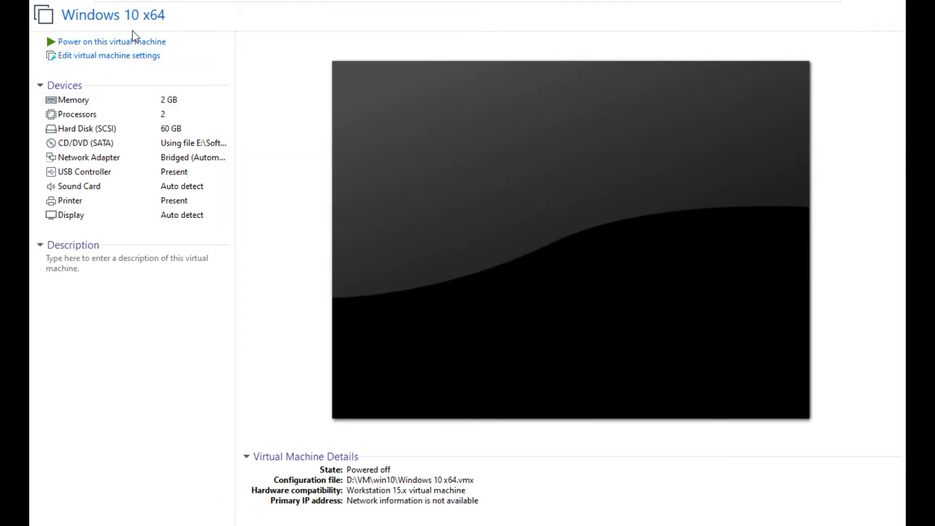
- Power on the Windows 10 x64 VM and press Enter to boot from the ISO
{"action": "left_click", "coordinate": [126, 42]}
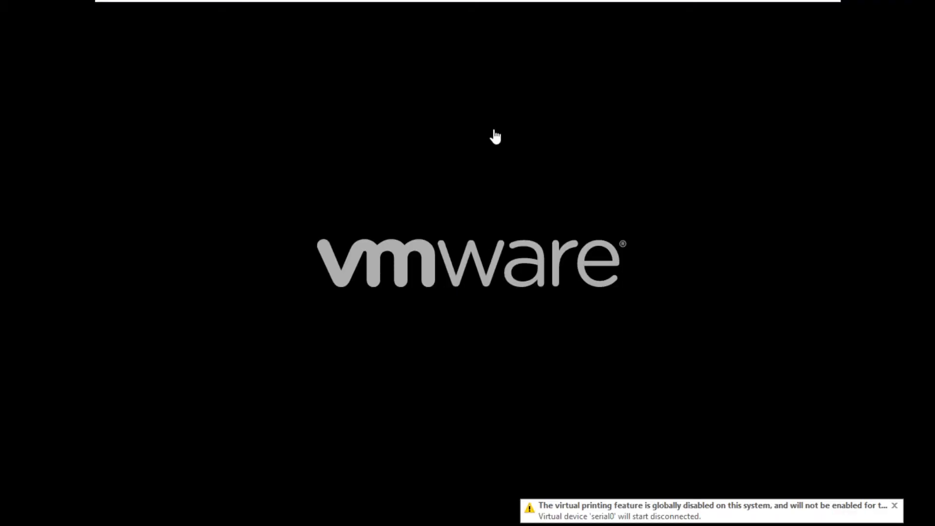
{"action": "left_click", "coordinate": [477, 186]}
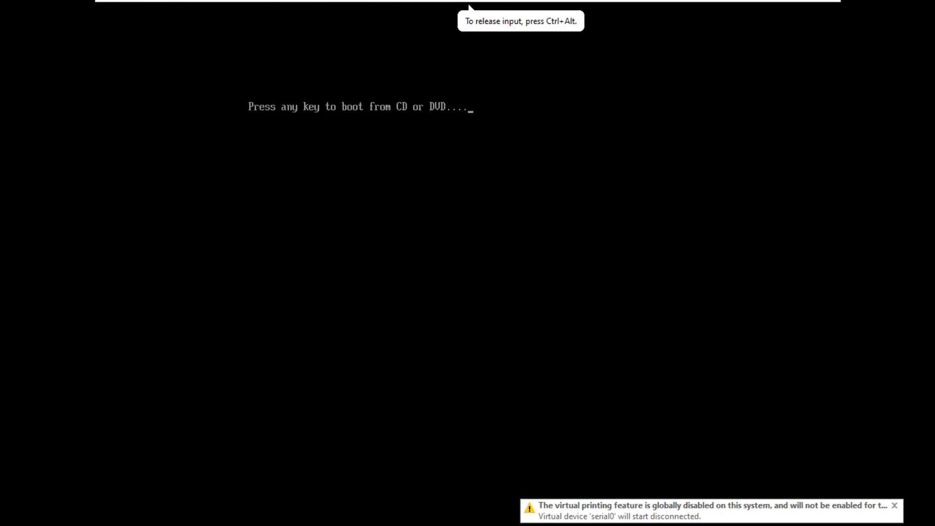
{"action": "key", "text": "Return"}
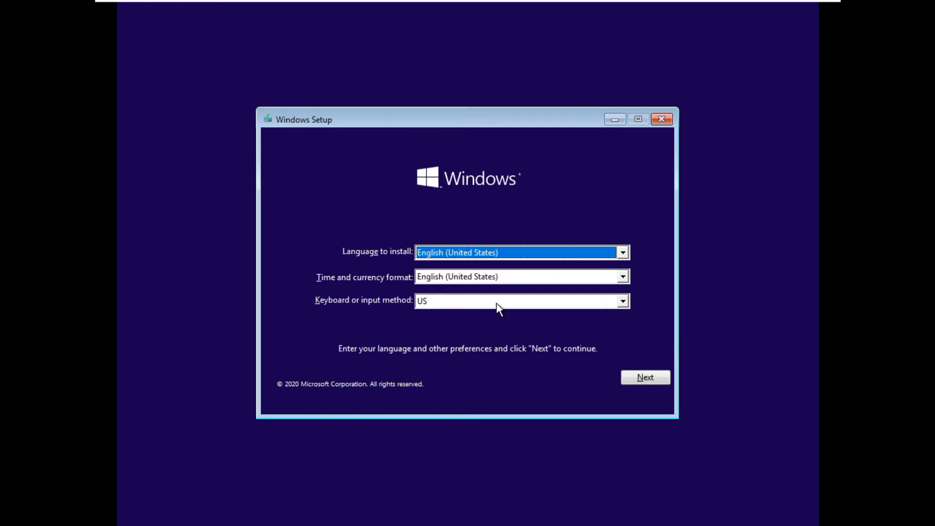
- Keep default language settings, choose Install now, and accept the license terms
{"action": "left_click", "coordinate": [657, 380]}
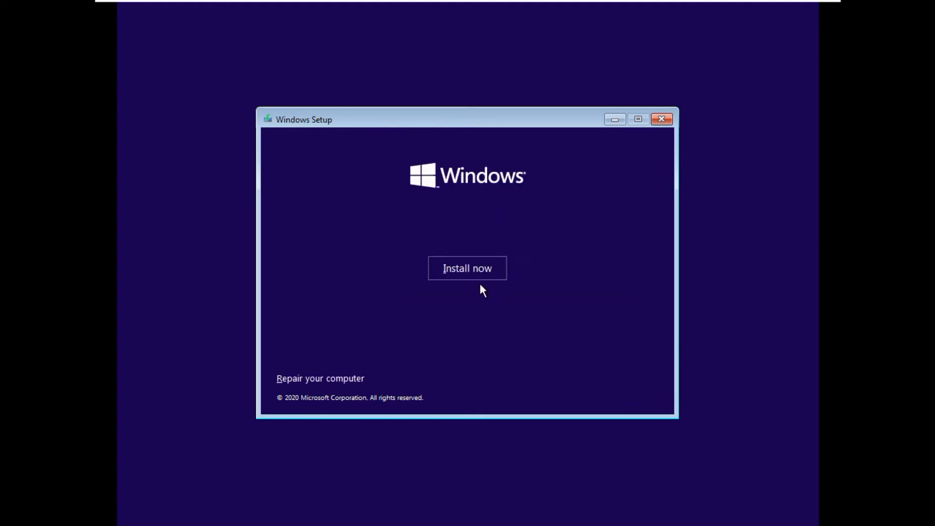
{"action": "left_click", "coordinate": [465, 271]}
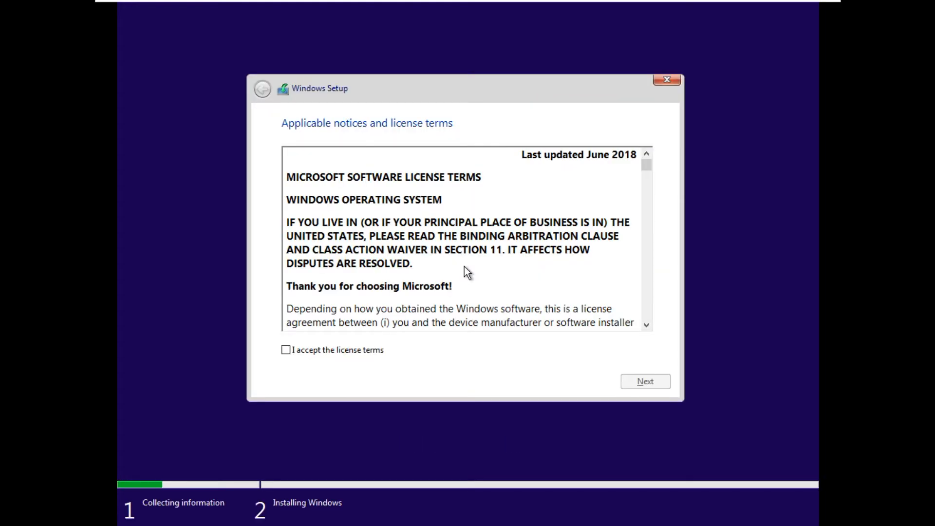
{"action": "left_click", "coordinate": [286, 350]}
{"action": "left_click", "coordinate": [656, 381]}
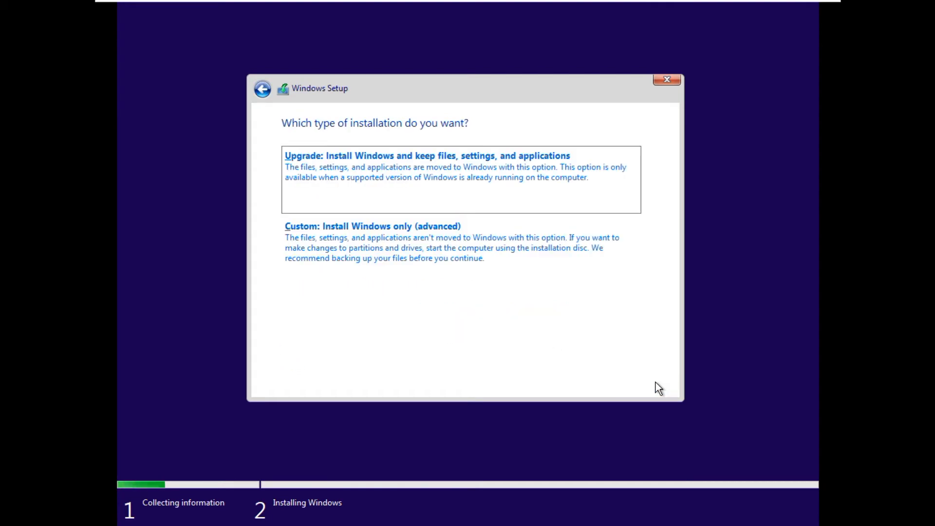
- Choose Custom install and create a full-size partition on Drive 0 for Windows
{"action": "left_click", "coordinate": [404, 233]}
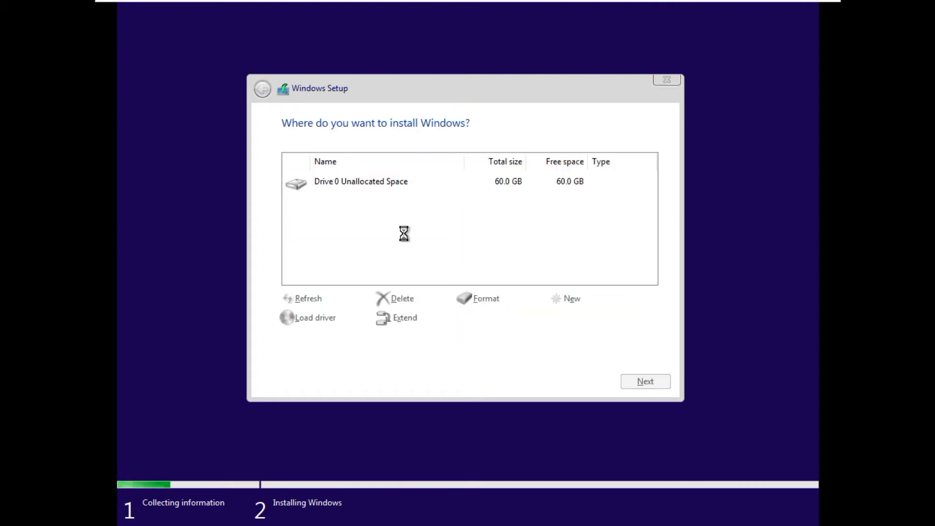
{"action": "left_click", "coordinate": [574, 299]}
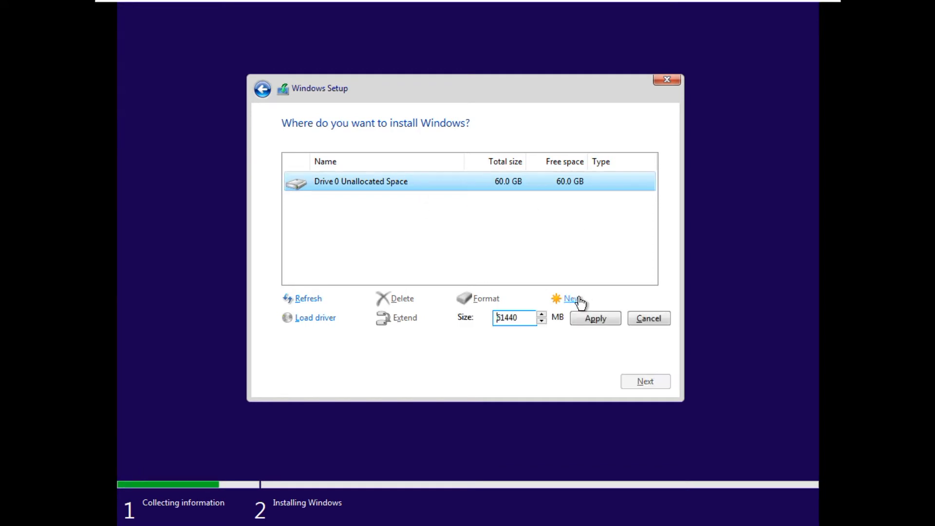
{"action": "left_click", "coordinate": [595, 318]}
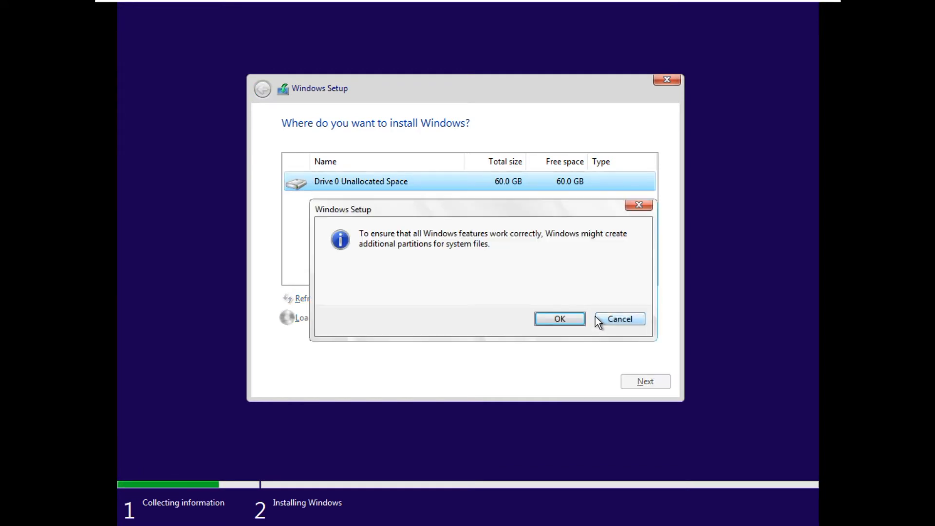
{"action": "left_click", "coordinate": [566, 317]}
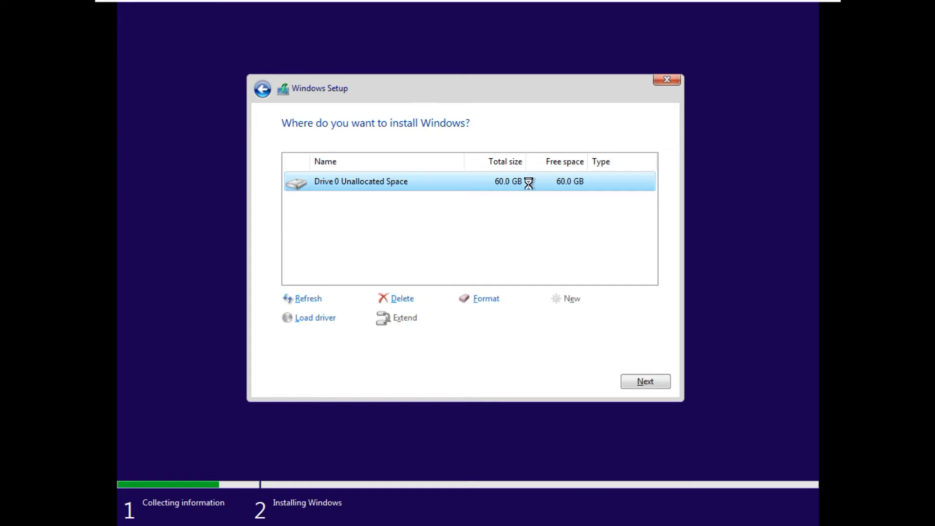
{"action": "left_click", "coordinate": [650, 384]}
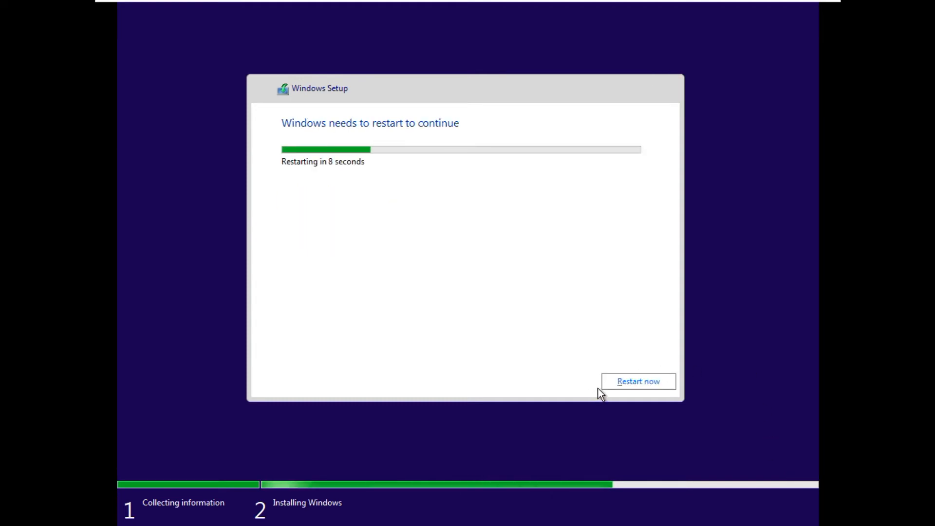
- Restart the VM once Windows finishes installing
{"action": "left_click", "coordinate": [611, 382]}
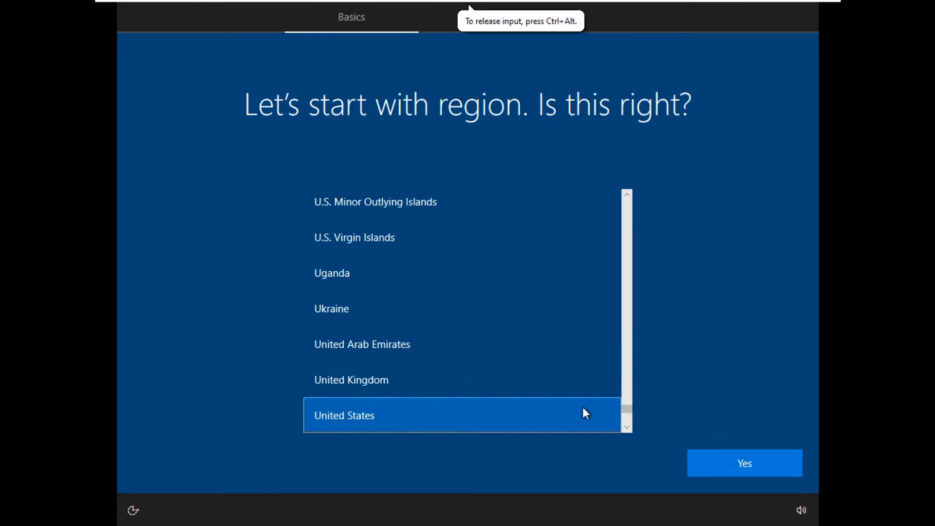
- Confirm United States region and US keyboard layout, skipping a second layout
{"action": "left_click", "coordinate": [724, 464]}
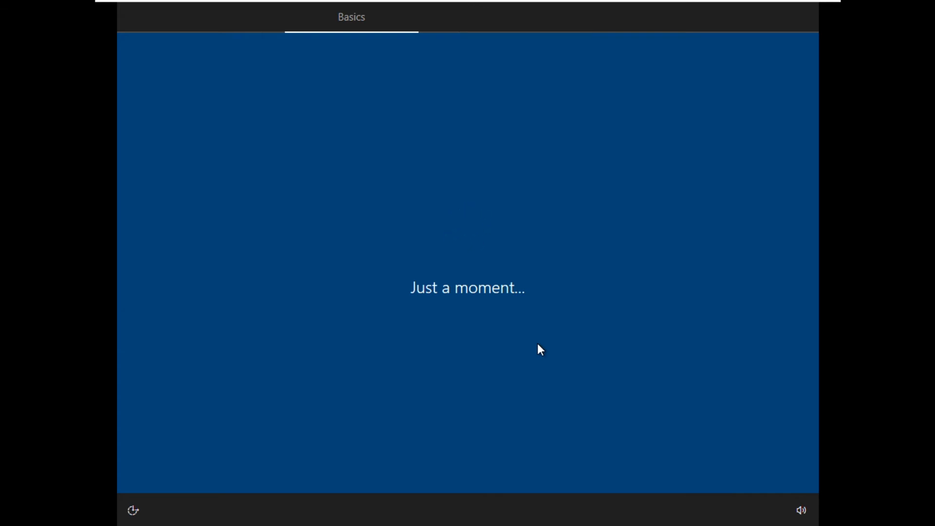
{"action": "left_click", "coordinate": [747, 462]}
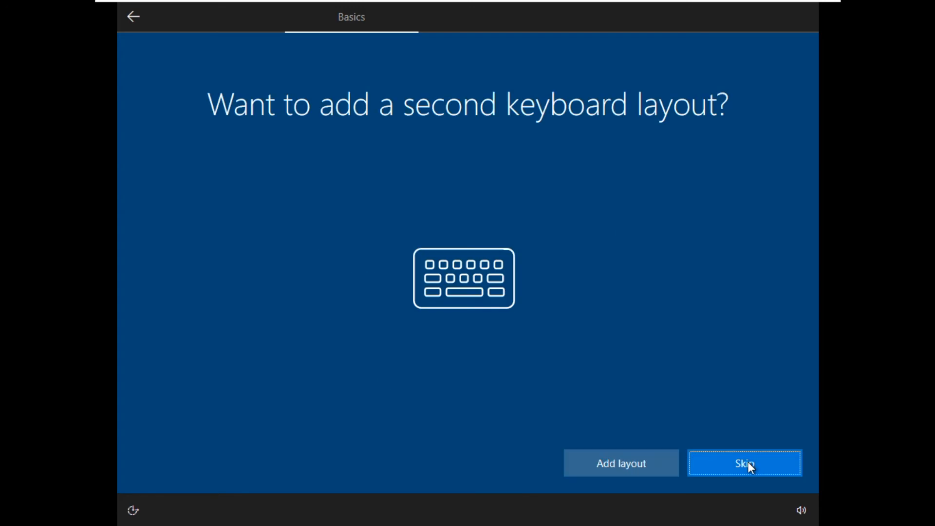
{"action": "left_click", "coordinate": [748, 462]}
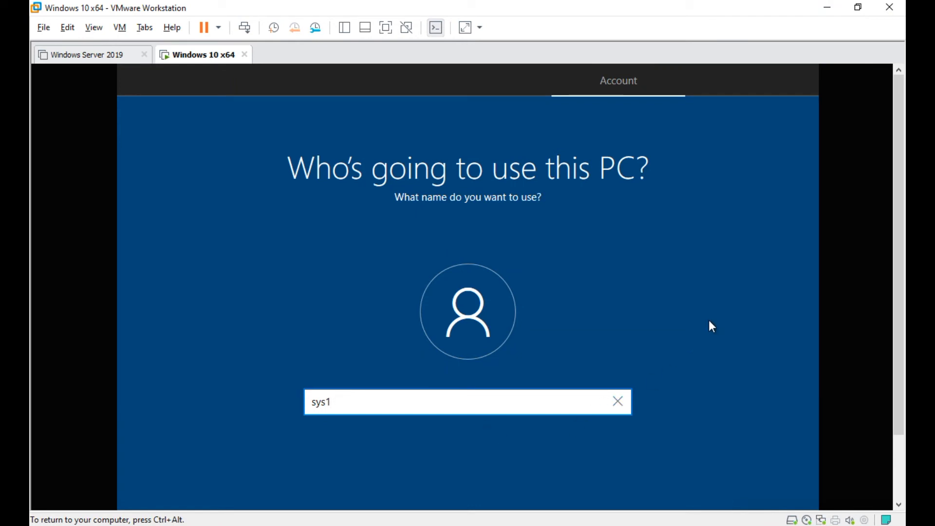
- Submit the local account name sys1, then enter and confirm the account password
{"action": "left_click_drag", "start_coordinate": [901, 115], "coordinate": [901, 187]}
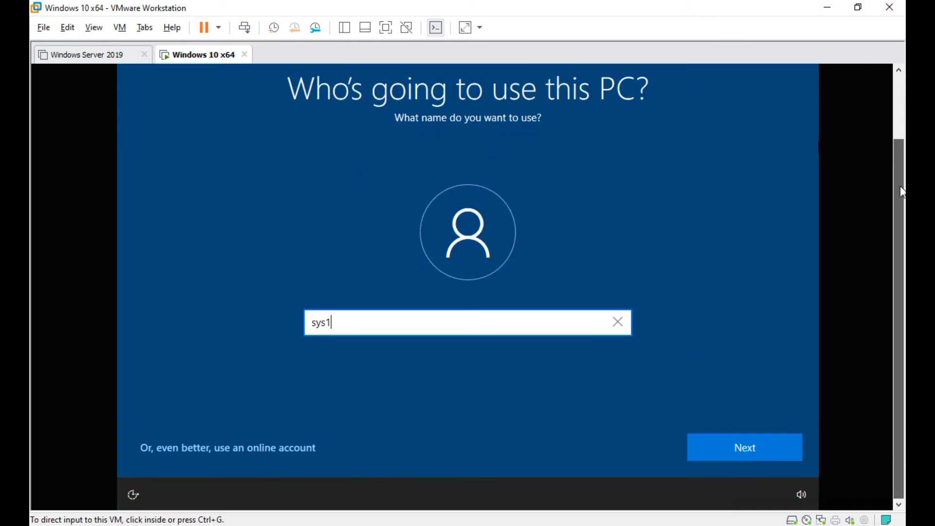
{"action": "left_click", "coordinate": [734, 445]}
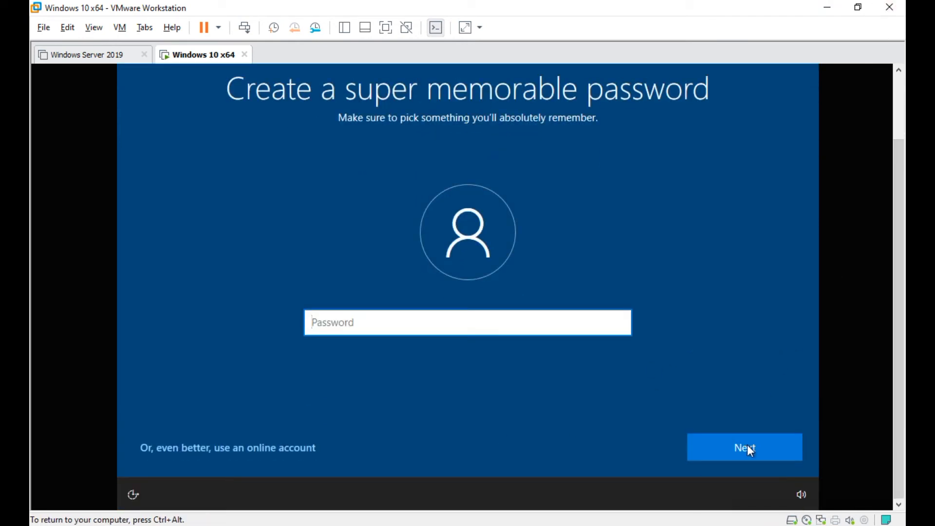
{"action": "left_click", "coordinate": [739, 444]}
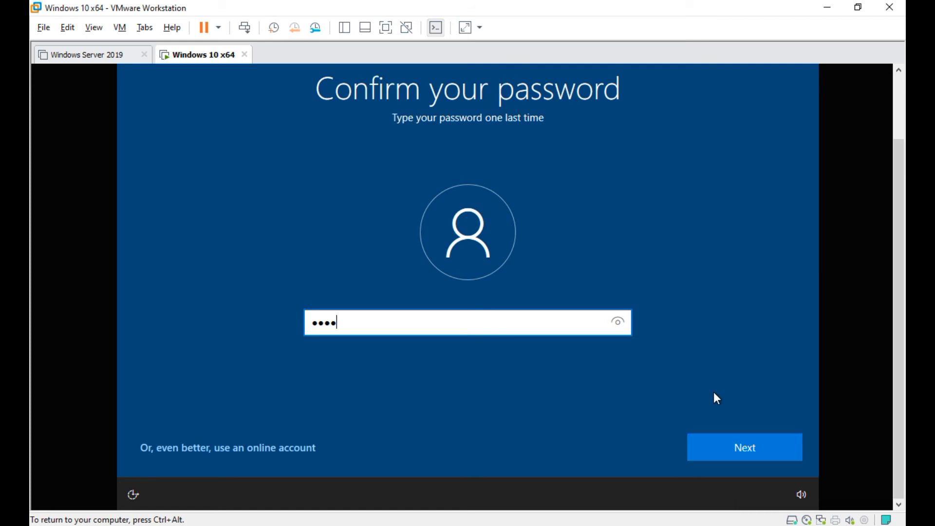
{"action": "left_click", "coordinate": [729, 445]}
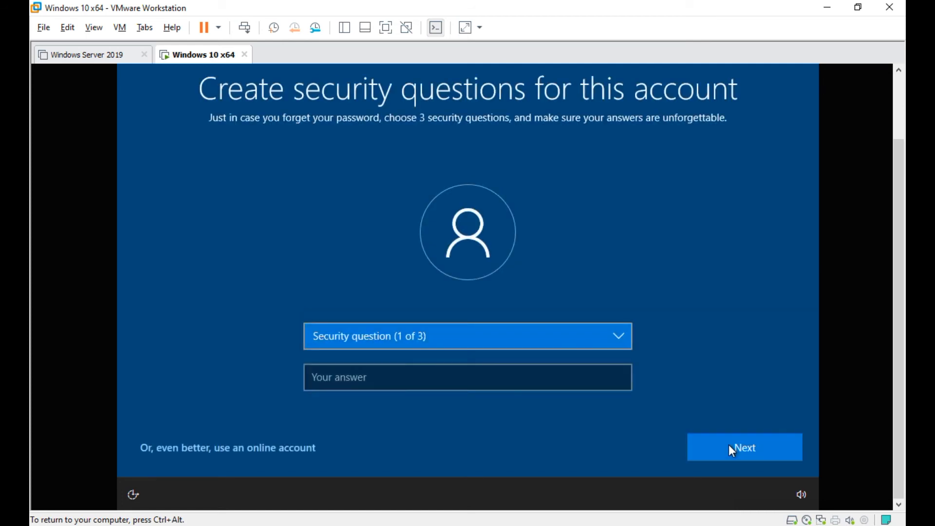
- Answer the birth city question first and the first school question second
{"action": "left_click", "coordinate": [448, 337]}
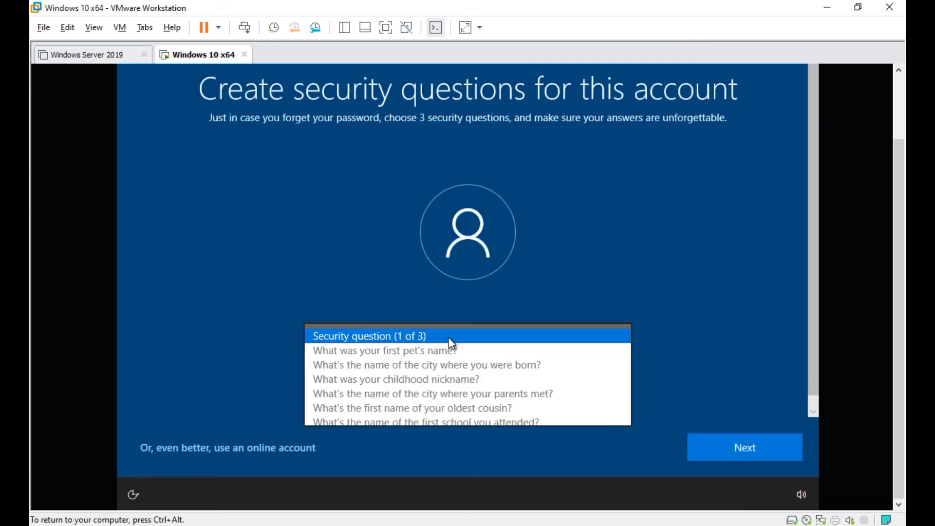
{"action": "left_click", "coordinate": [440, 365]}
{"action": "left_click", "coordinate": [402, 383]}
{"action": "left_click", "coordinate": [711, 446]}
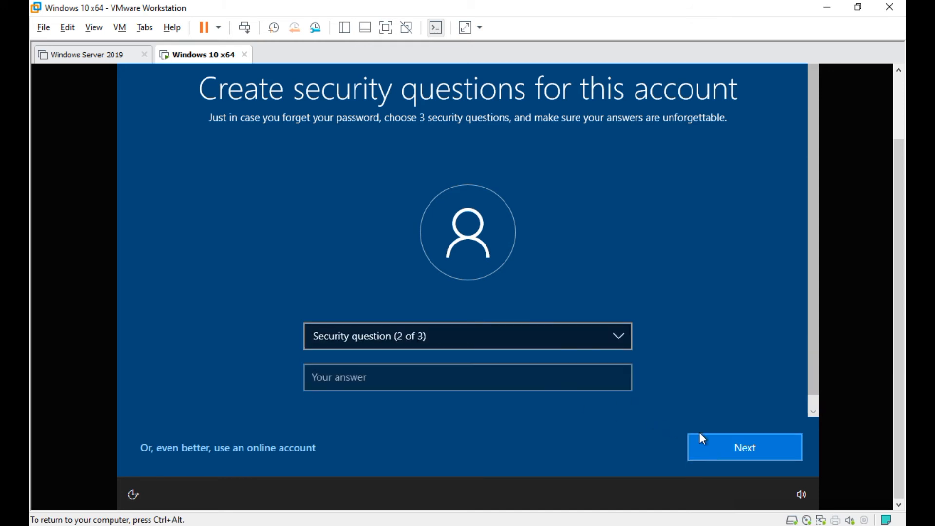
{"action": "left_click", "coordinate": [458, 330]}
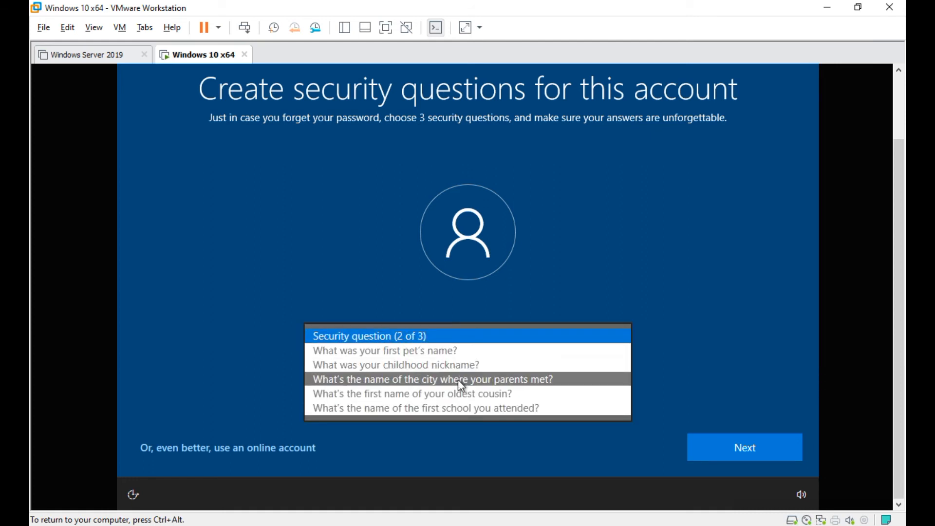
{"action": "left_click", "coordinate": [457, 411]}
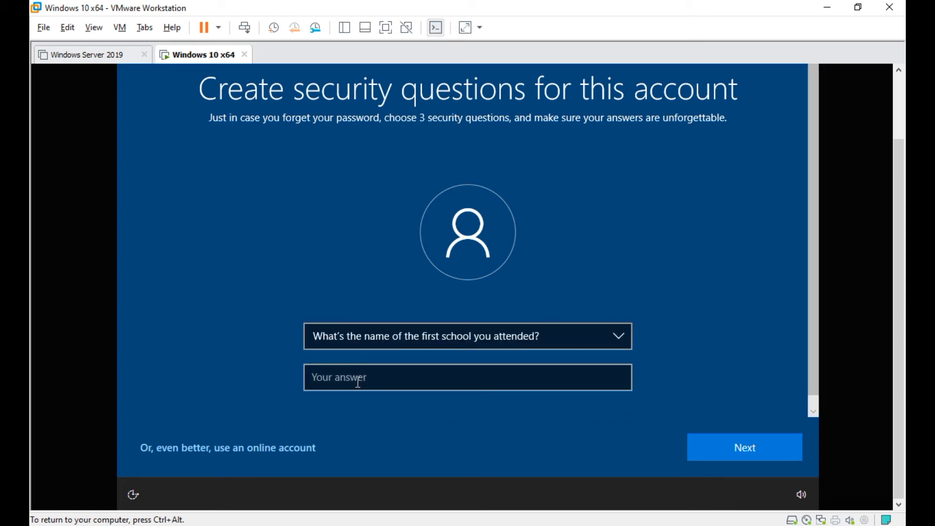
{"action": "left_click", "coordinate": [358, 382]}
{"action": "type", "text": "s"}
{"action": "left_click", "coordinate": [767, 451]}
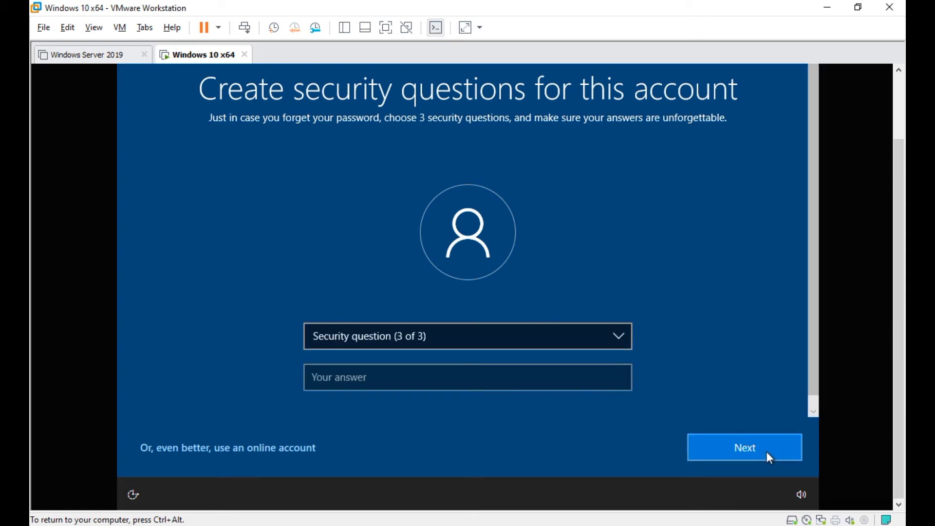
- Answer the childhood nickname question as the third security question and submit
{"action": "left_click", "coordinate": [535, 346]}
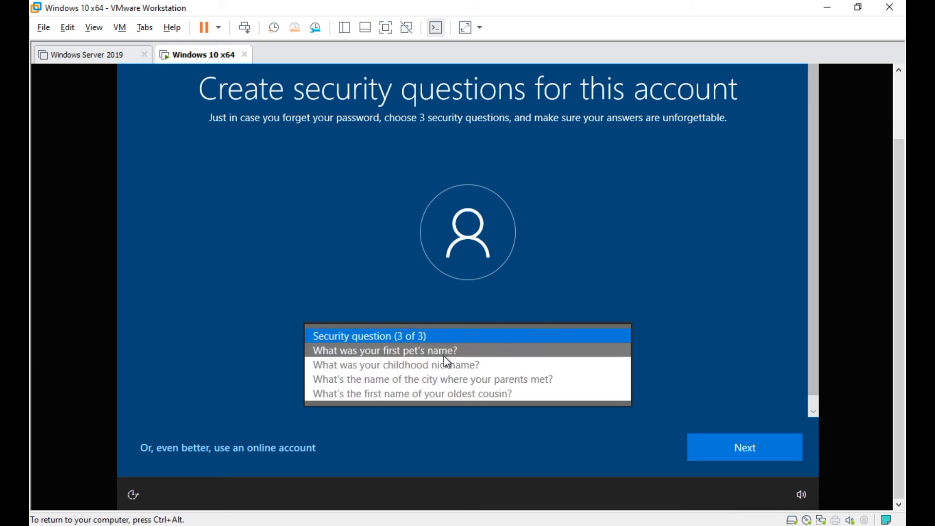
{"action": "left_click", "coordinate": [447, 366]}
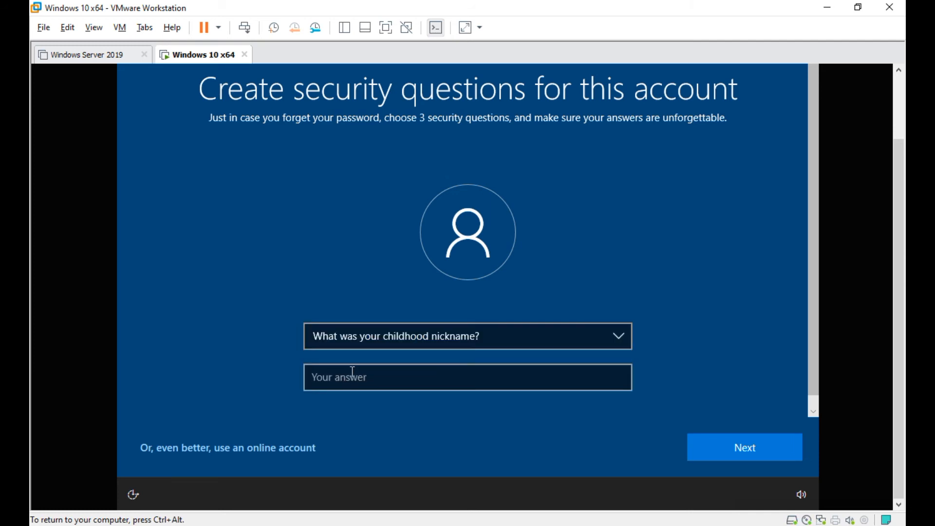
{"action": "left_click", "coordinate": [352, 371]}
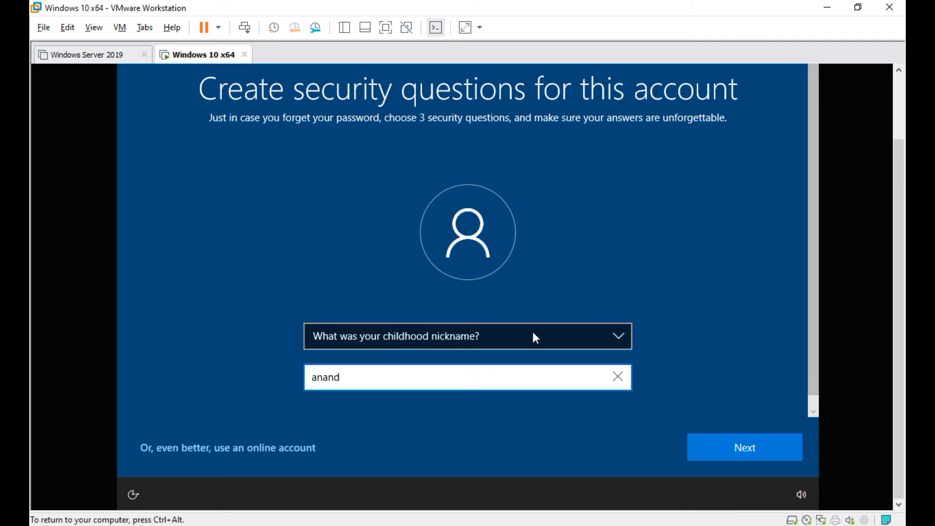
{"action": "left_click", "coordinate": [760, 455]}
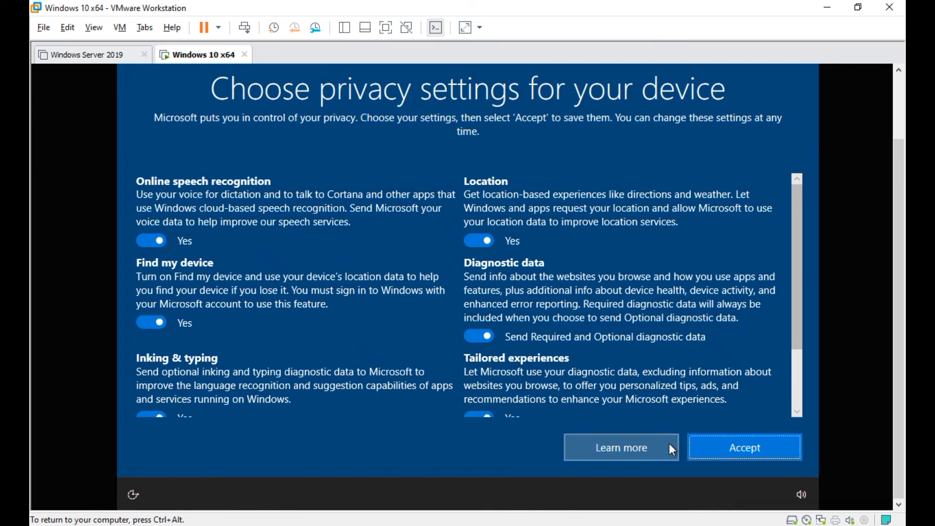
- Turn off online speech recognition, Find my device and Location, and limit diagnostic data to Required
{"action": "left_click", "coordinate": [147, 241]}
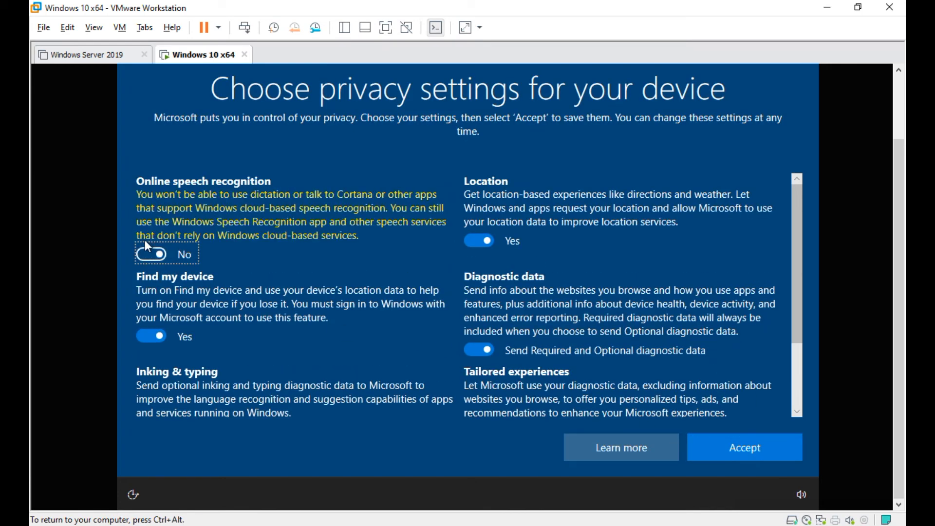
{"action": "left_click", "coordinate": [154, 338]}
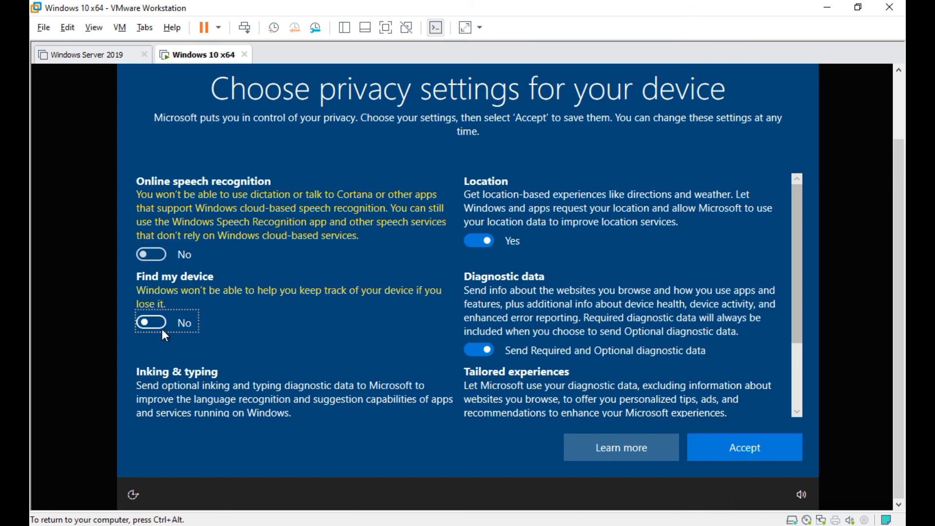
{"action": "left_click", "coordinate": [478, 240]}
{"action": "left_click", "coordinate": [467, 345]}
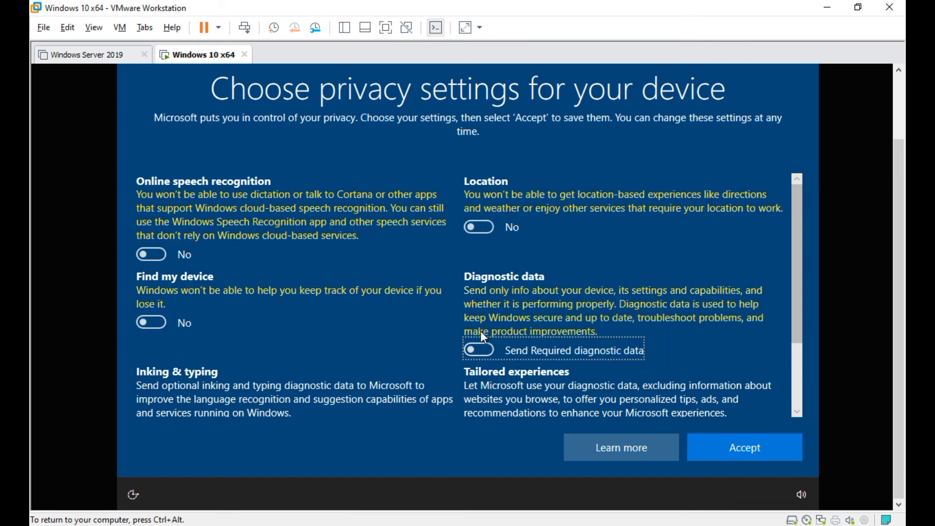
{"action": "scroll", "coordinate": [481, 332], "scroll_direction": "down", "scroll_amount": 2}
- Turn off tailored experiences, advertising ID and inking & typing, accept, and decline Cortana
{"action": "left_click", "coordinate": [478, 334]}
{"action": "left_click", "coordinate": [144, 400]}
{"action": "left_click", "coordinate": [144, 337]}
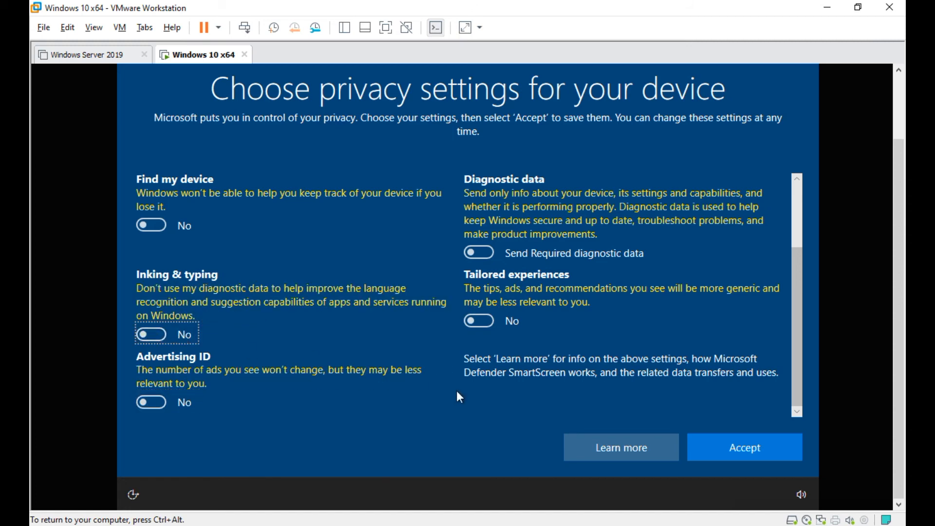
{"action": "left_click", "coordinate": [716, 442]}
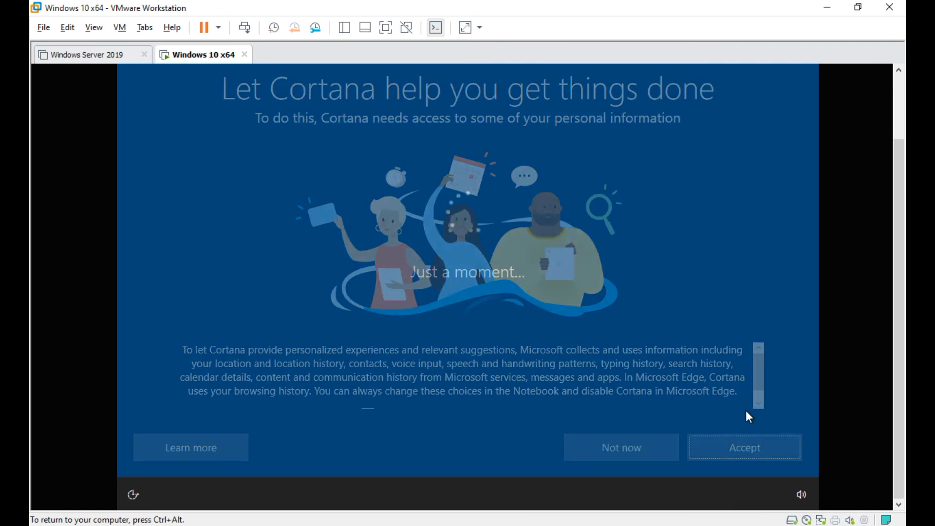
{"action": "left_click", "coordinate": [618, 446]}
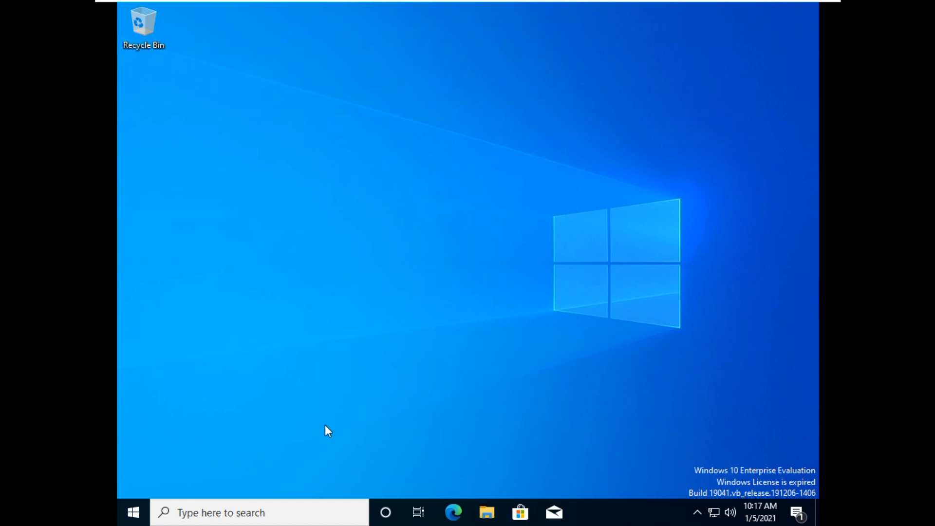
- Open the Properties of This PC from File Explorer inside the VM
{"action": "left_click", "coordinate": [485, 513]}
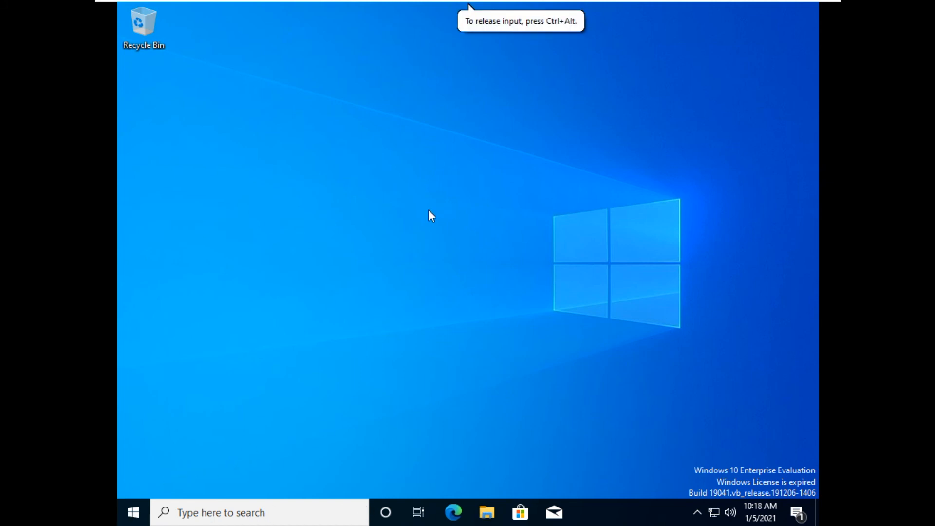
{"action": "left_click", "coordinate": [487, 513]}
{"action": "right_click", "coordinate": [247, 279]}
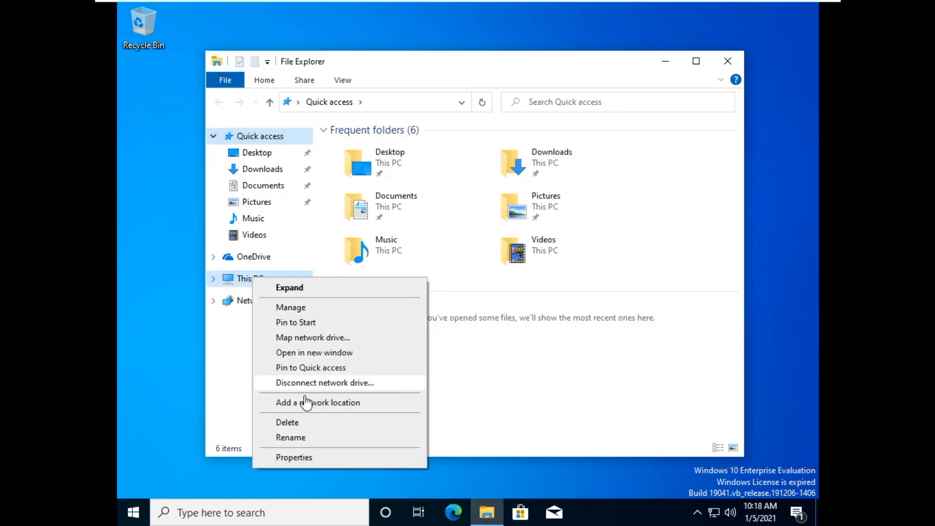
{"action": "left_click", "coordinate": [302, 458]}
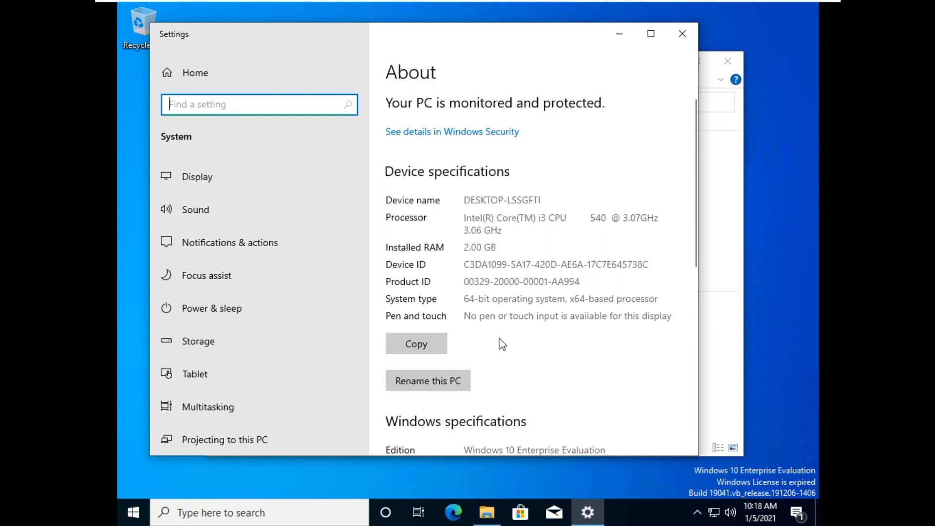
- Rename the PC to SYS1 and restart the VM now
{"action": "scroll", "coordinate": [502, 344], "scroll_direction": "down", "scroll_amount": 3}
{"action": "left_click", "coordinate": [441, 244]}
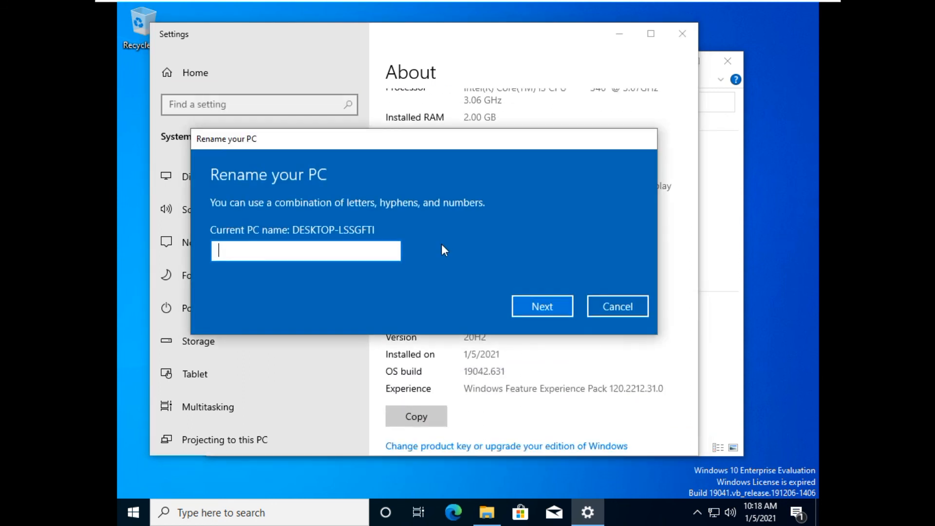
{"action": "type", "text": "SYS1"}
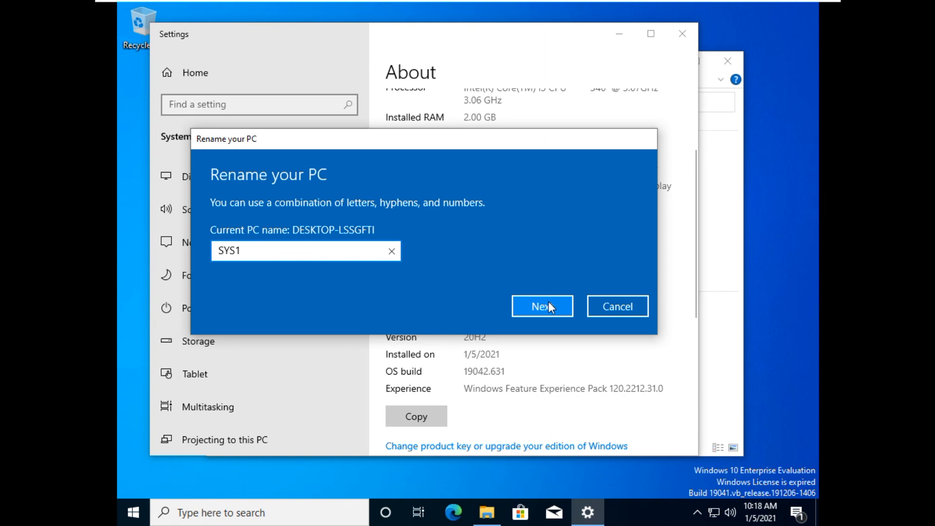
{"action": "left_click", "coordinate": [548, 302]}
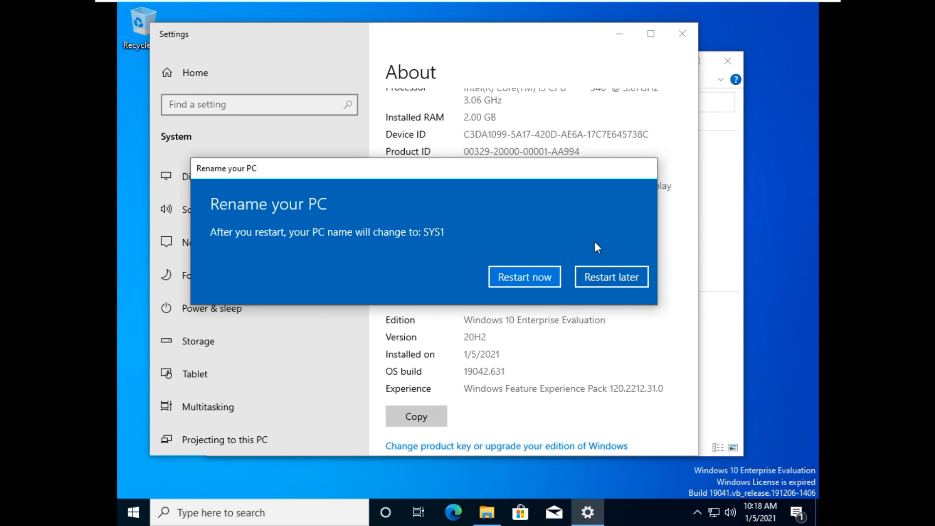
{"action": "left_click", "coordinate": [531, 276]}
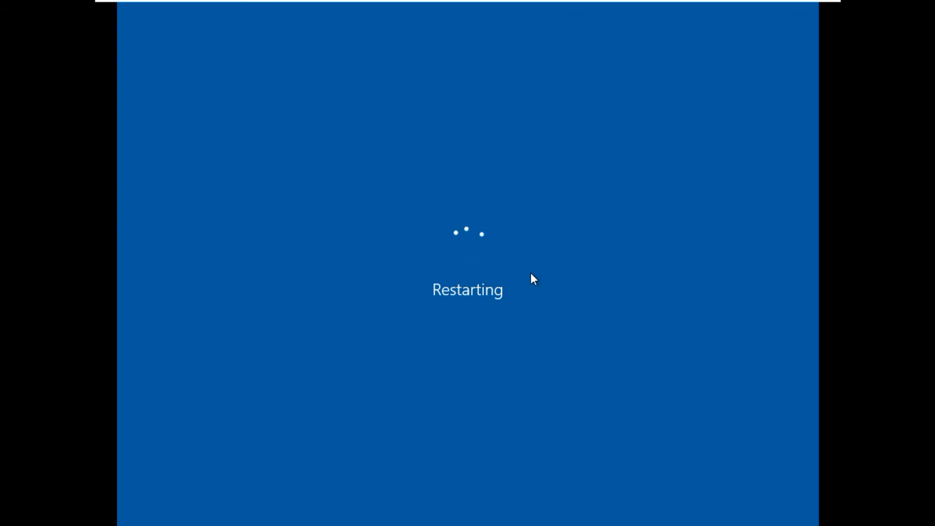
{"action": "mouse_move", "coordinate": [753, 1]}
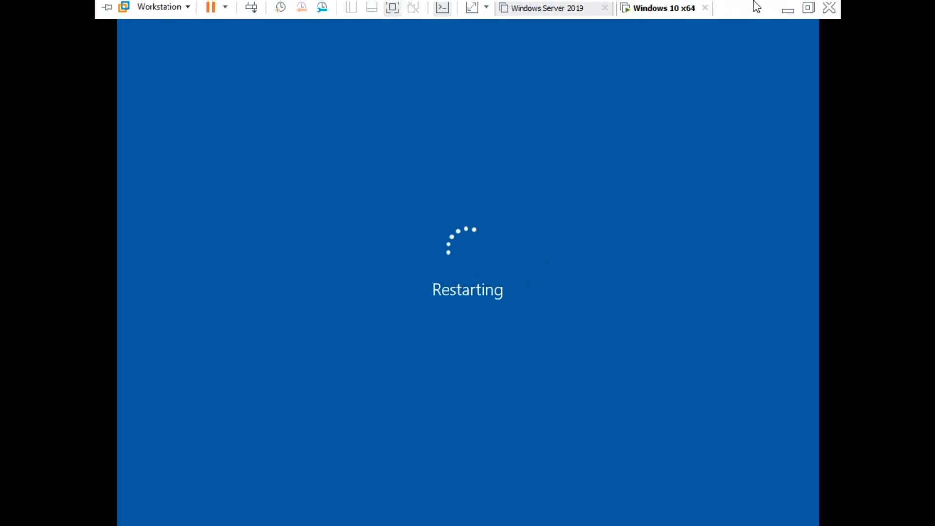